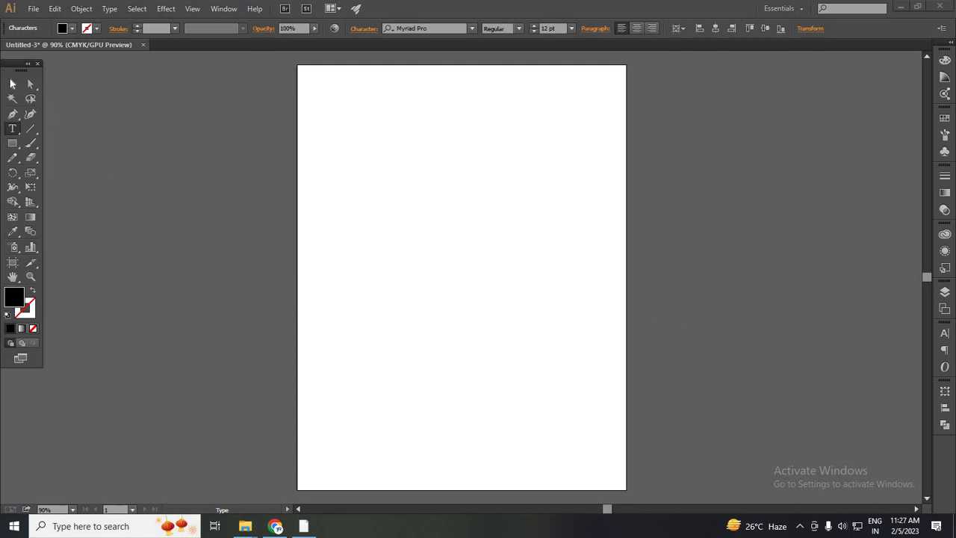
Type the word 'Creative' on the artboard with the Type tool.
key(Escape)
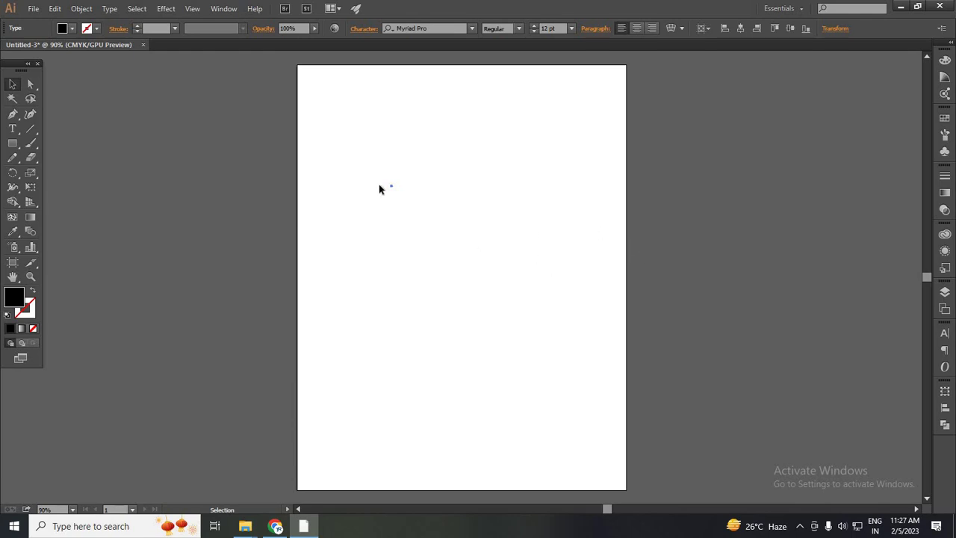
click(13, 130)
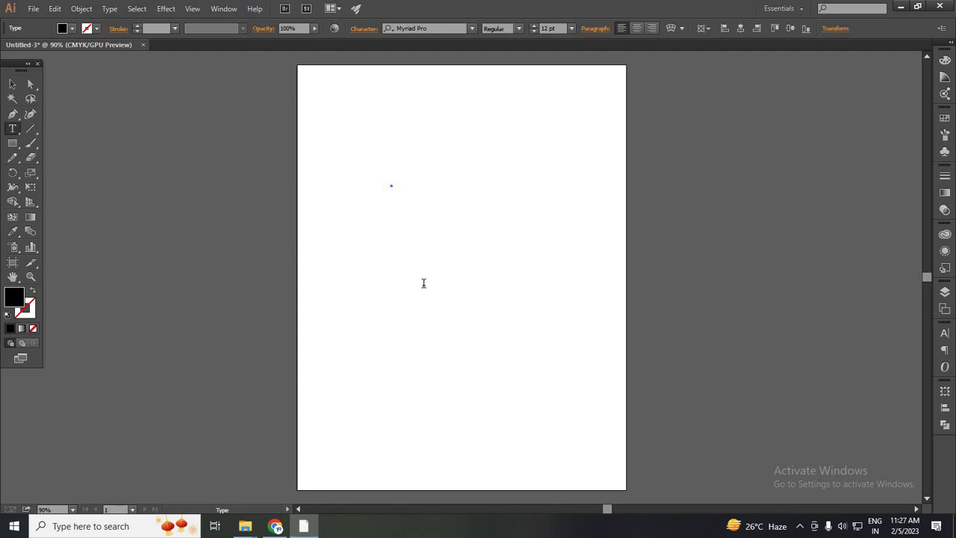
click(429, 249)
text(Creati)
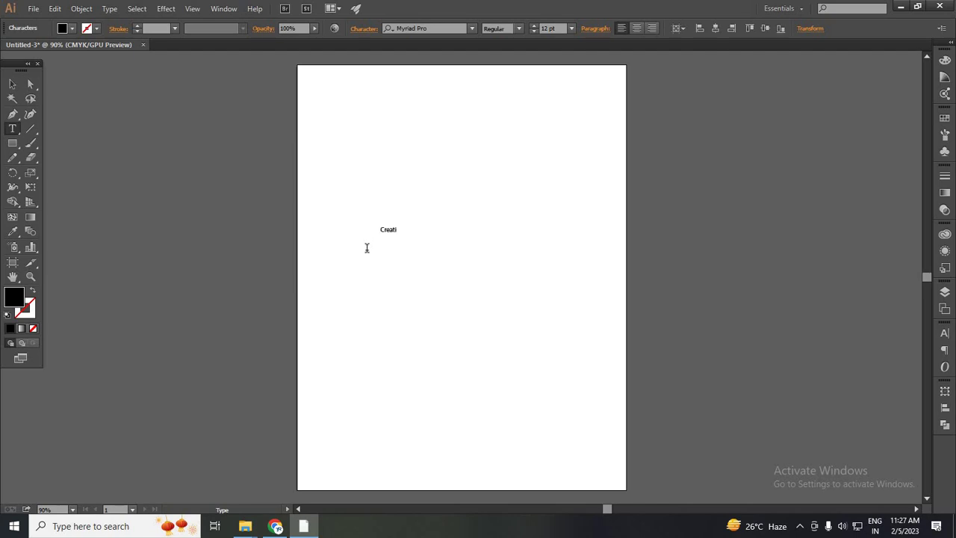
text(ve)
key(Escape)
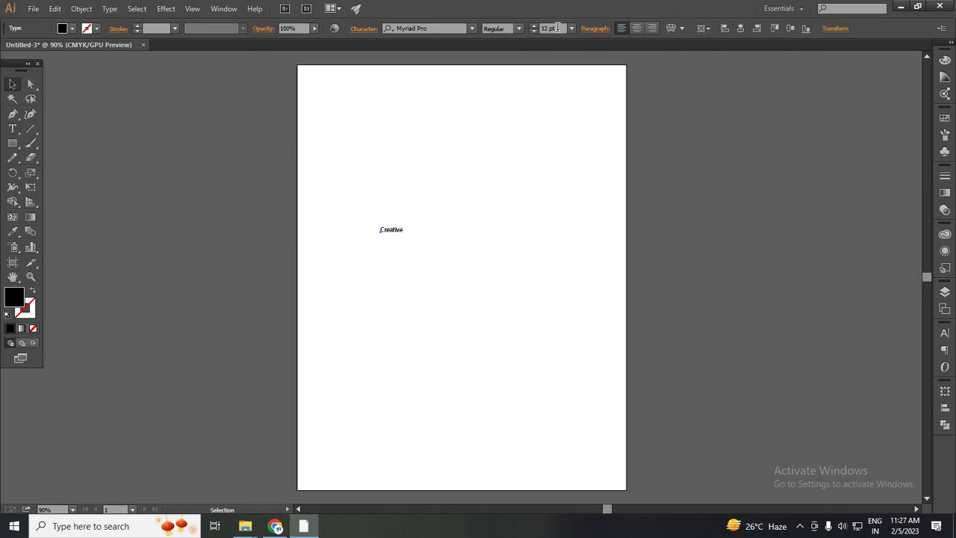
Set the Creative text to 200 pt and move it near the top of the page.
text(2)
text(00)
key(Return)
key(y)
key(v)
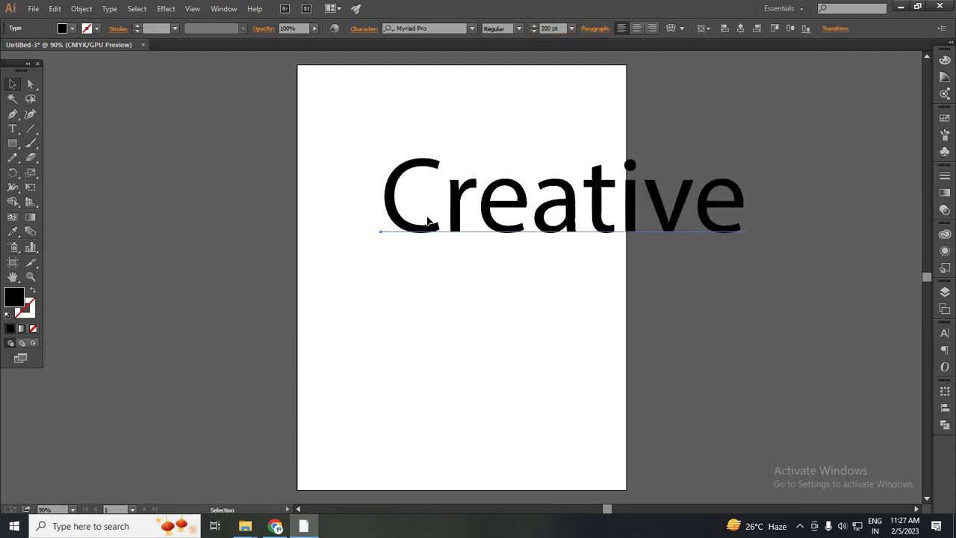
drag(433, 224, 338, 224)
Set Creative in Edwardian Script ITC at 208 pt and nudge it slightly up.
click(472, 30)
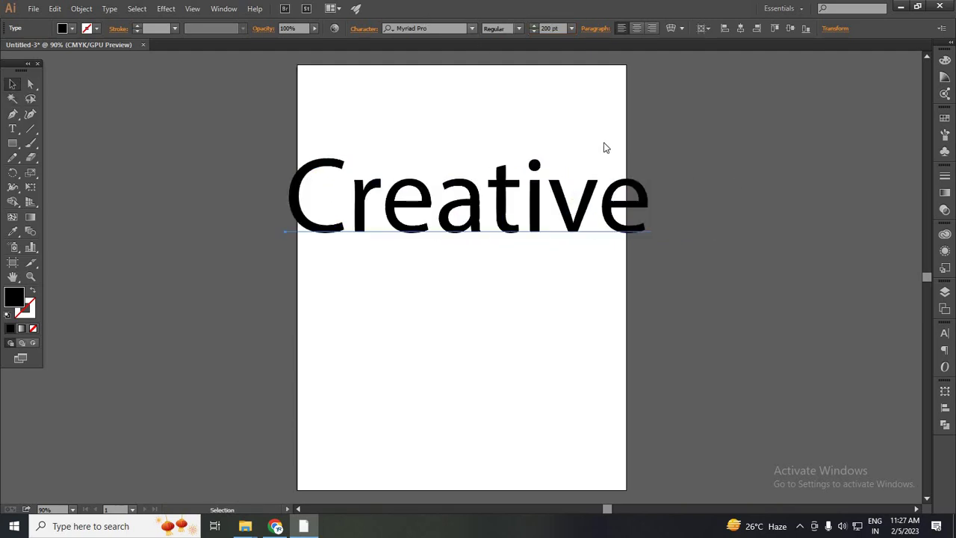
scroll(619, 109, up, 10)
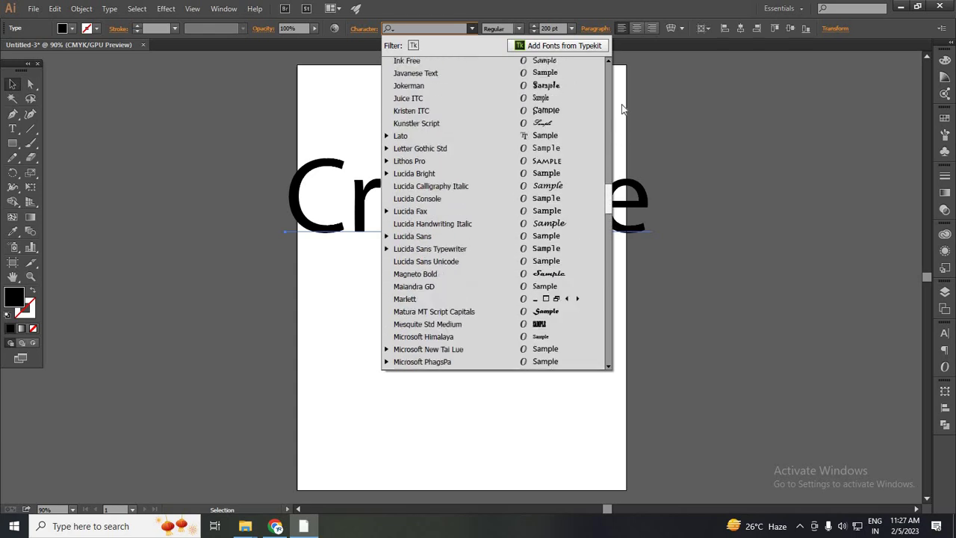
scroll(620, 108, up, 10)
scroll(619, 108, up, 5)
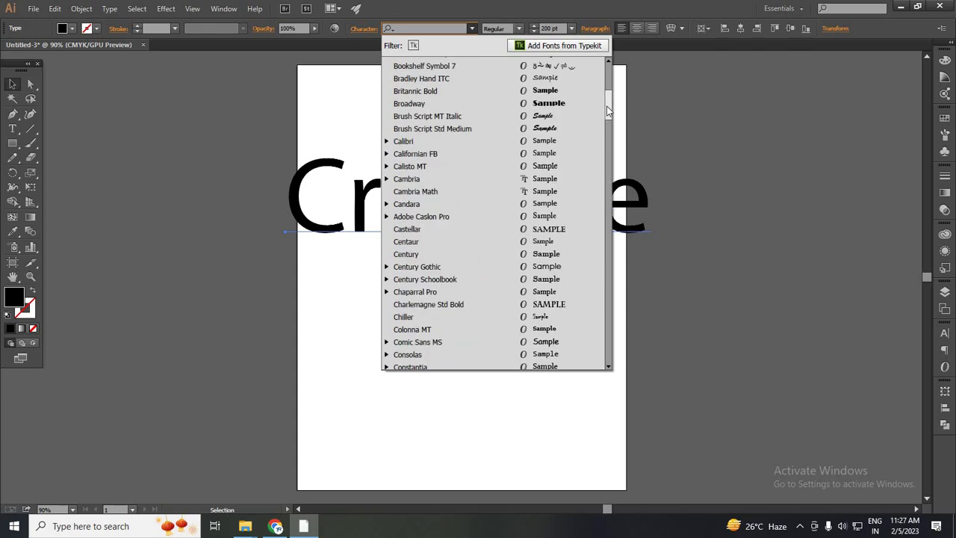
scroll(609, 167, down, 4)
scroll(609, 167, down, 12)
scroll(609, 149, up, 3)
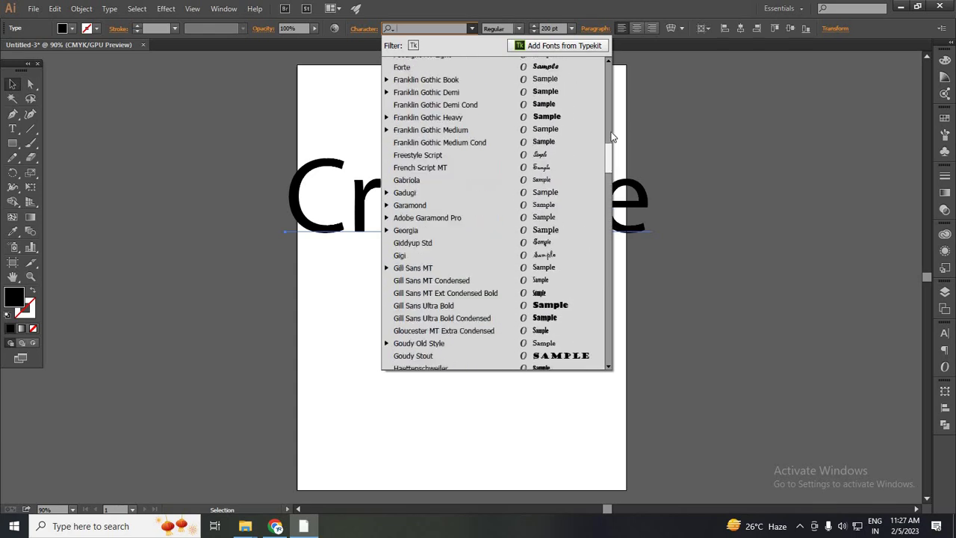
scroll(609, 141, up, 9)
click(550, 241)
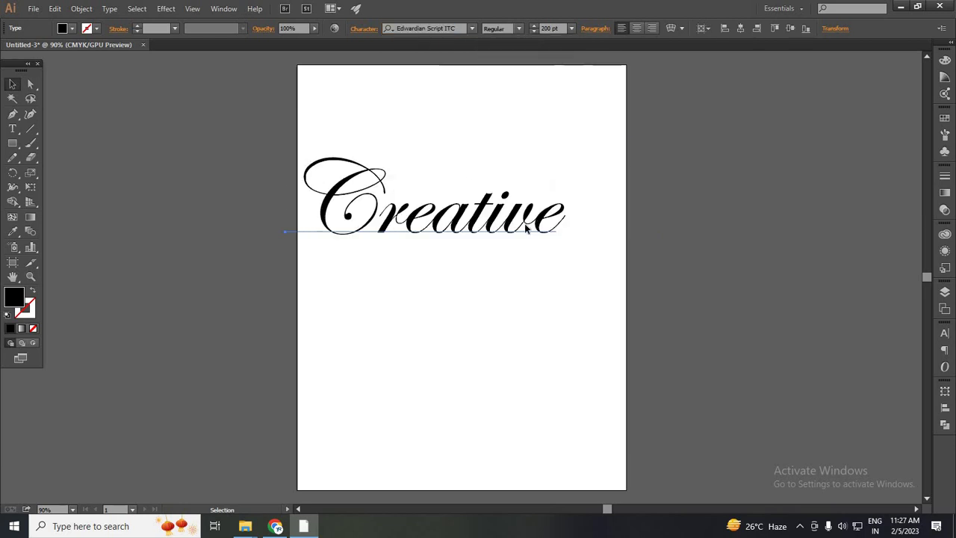
drag(546, 198, 558, 189)
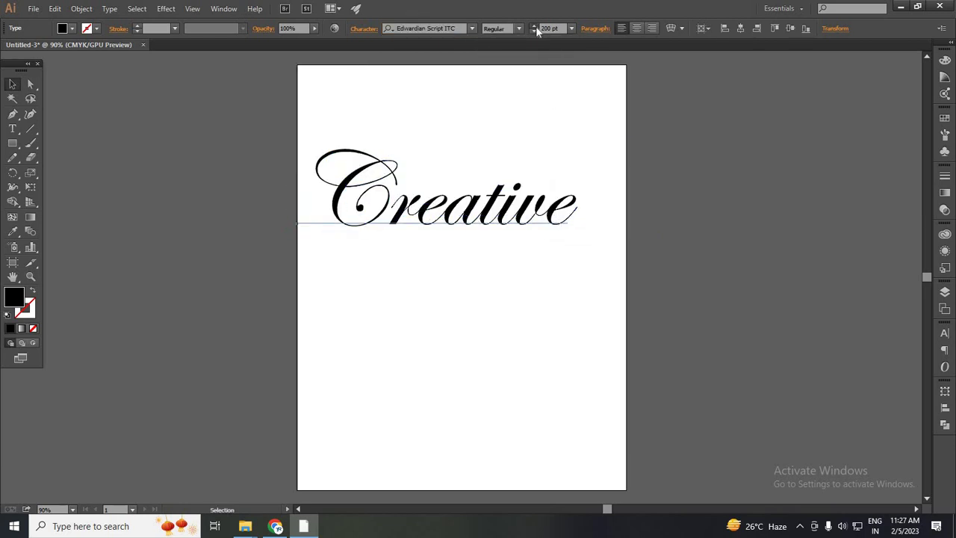
click(534, 26)
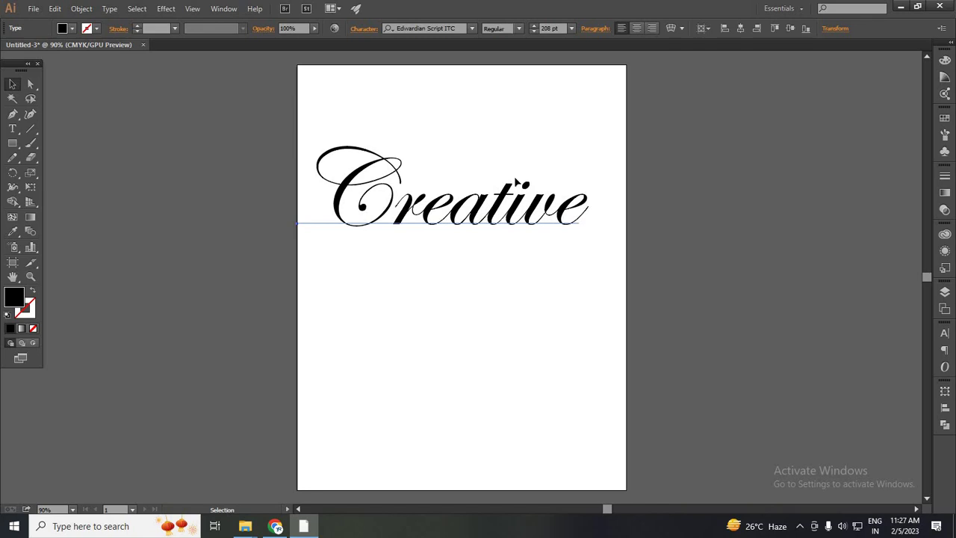
drag(515, 180, 515, 169)
Copy Creative below, set the copy to Forte at 172 pt, and place it under the script word.
alt+drag(502, 298, 502, 474)
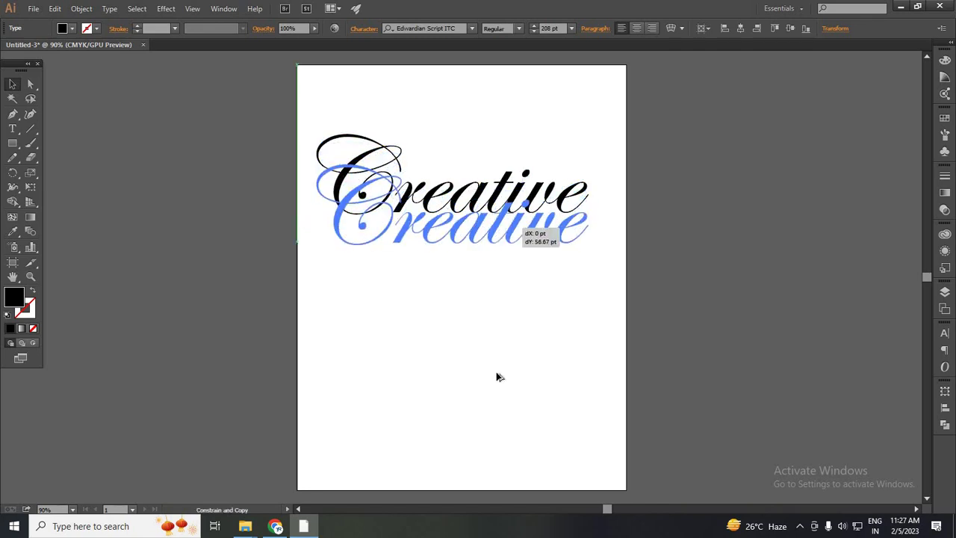
click(471, 28)
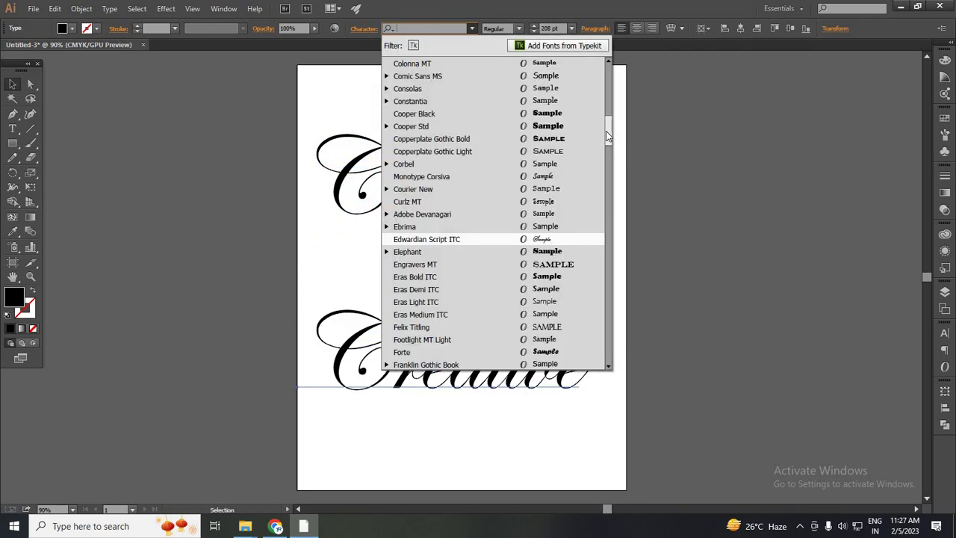
scroll(507, 109, down, 5)
scroll(507, 108, down, 2)
scroll(507, 109, up, 1)
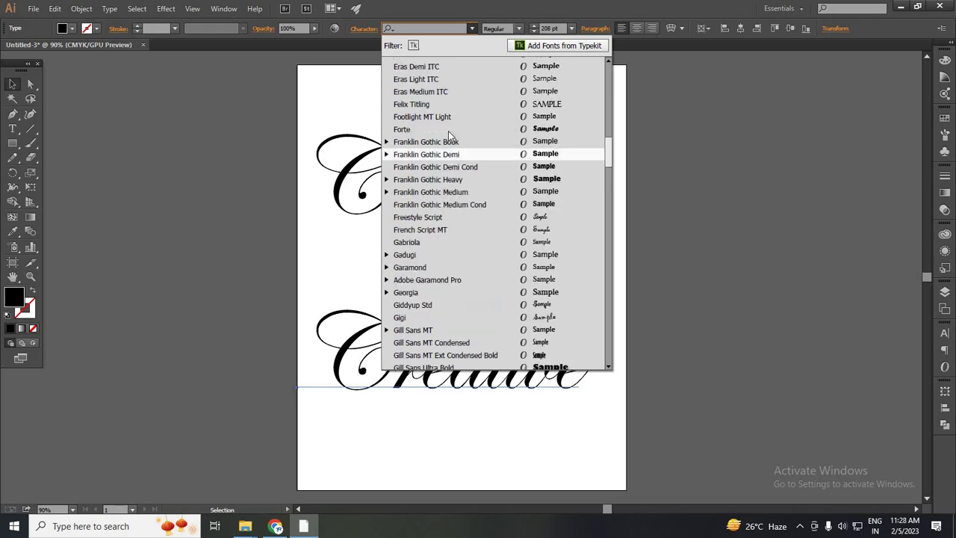
click(538, 116)
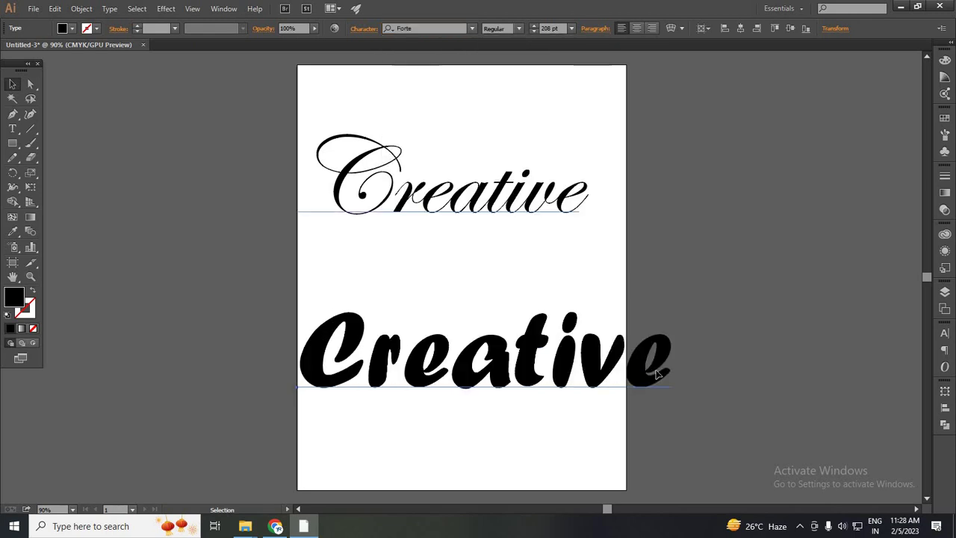
click(533, 33)
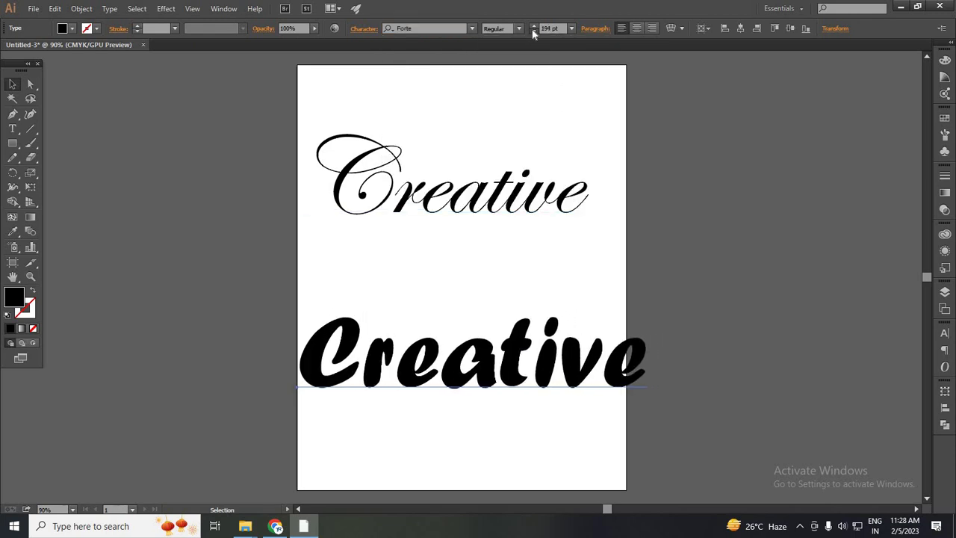
click(533, 32)
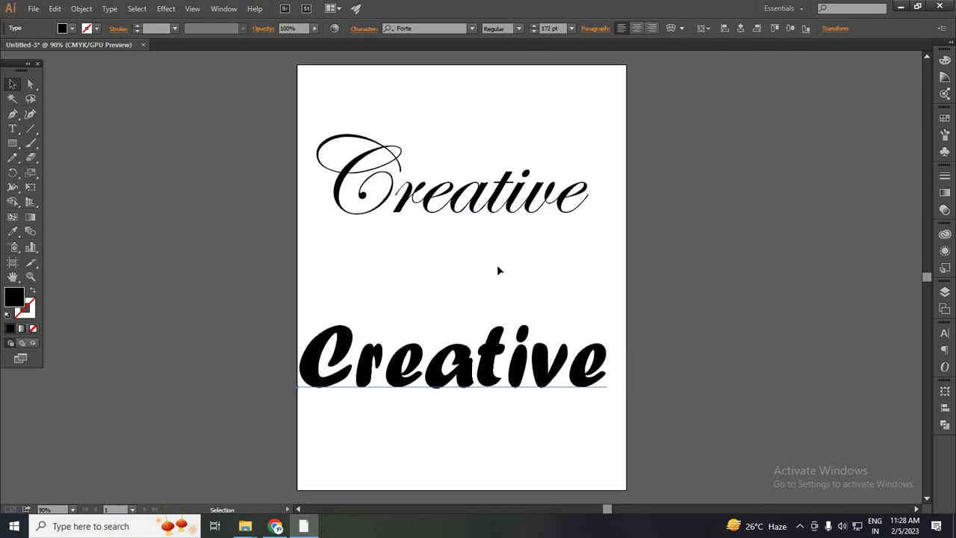
drag(494, 360, 505, 255)
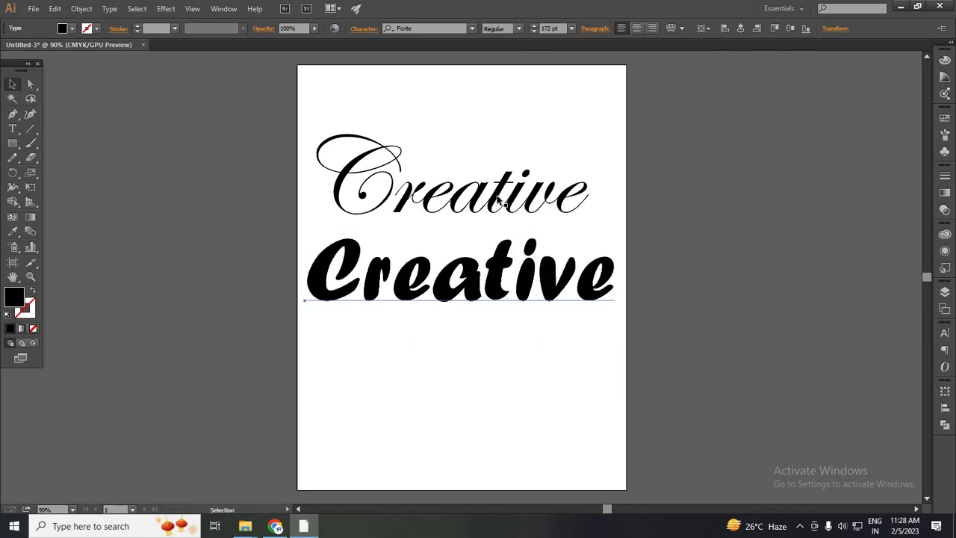
Select the script and Forte words, nudge them up two arrow steps, and duplicate the pair below.
click(496, 221)
click(504, 273)
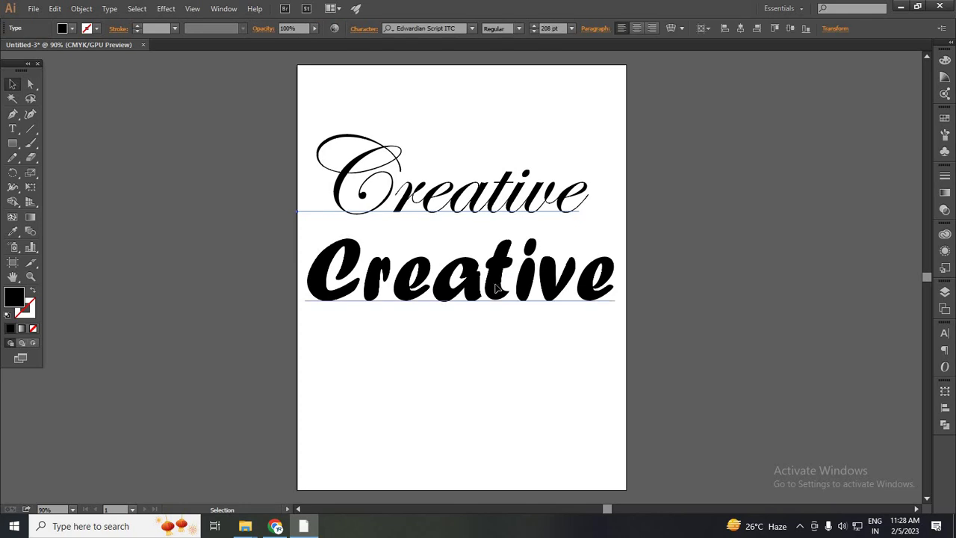
click(505, 292)
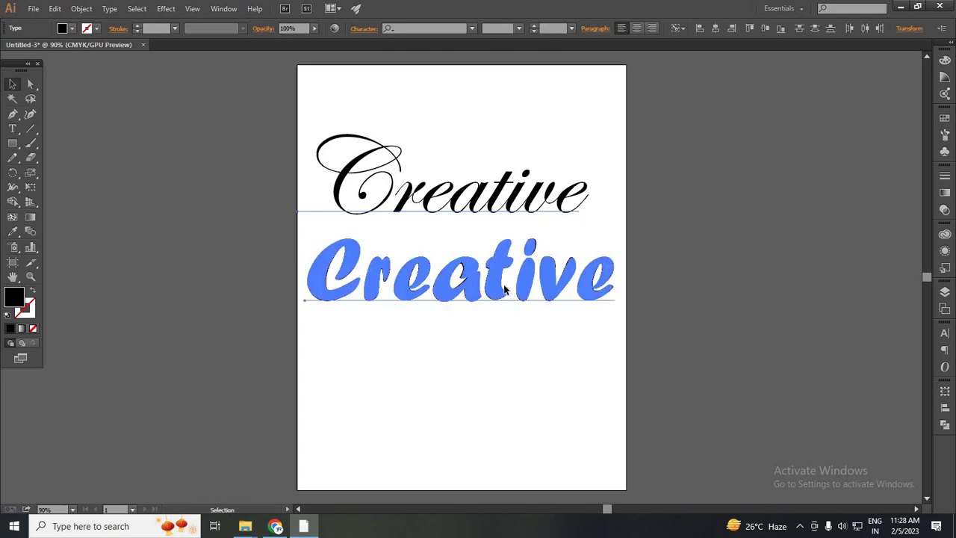
click(499, 216)
shift+click(493, 220)
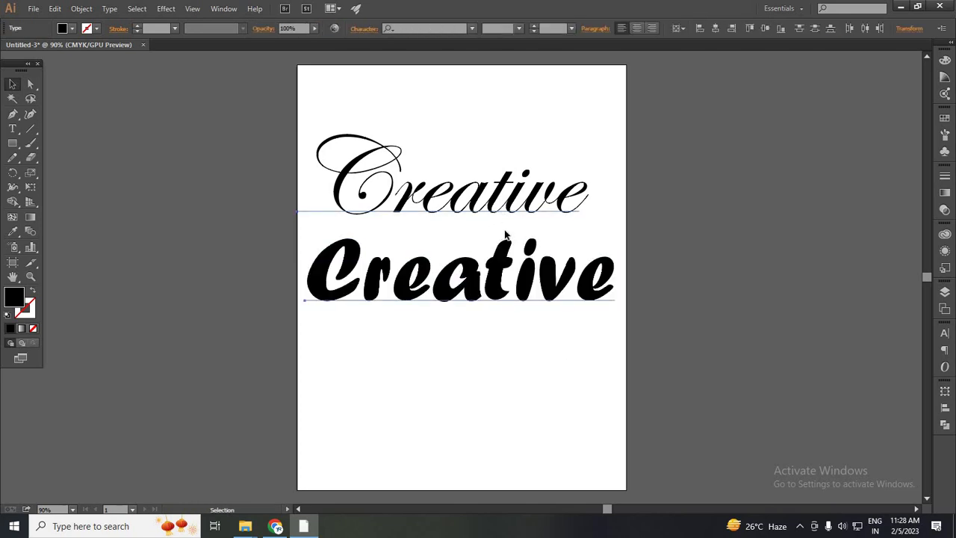
key(Up)
key(Up)
key(Up)
key(Up)
key(Up)
key(Up)
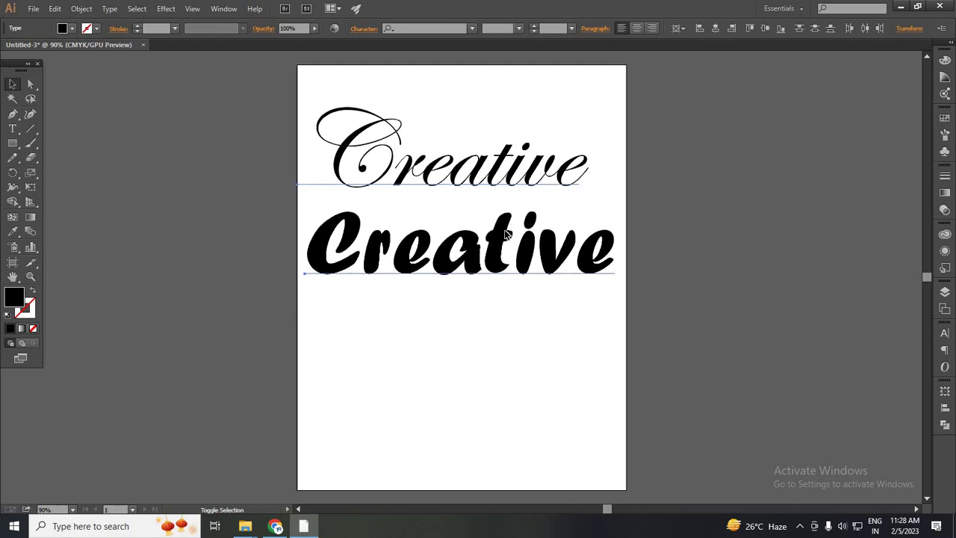
key(Up)
key(Up)
key(Up)
key(Up)
key(Up)
key(Up)
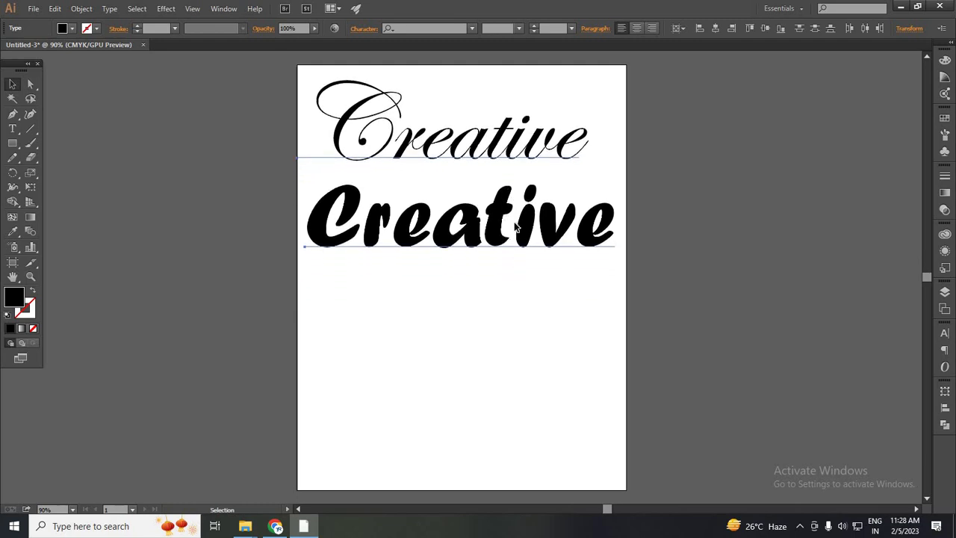
drag(522, 218, 523, 408)
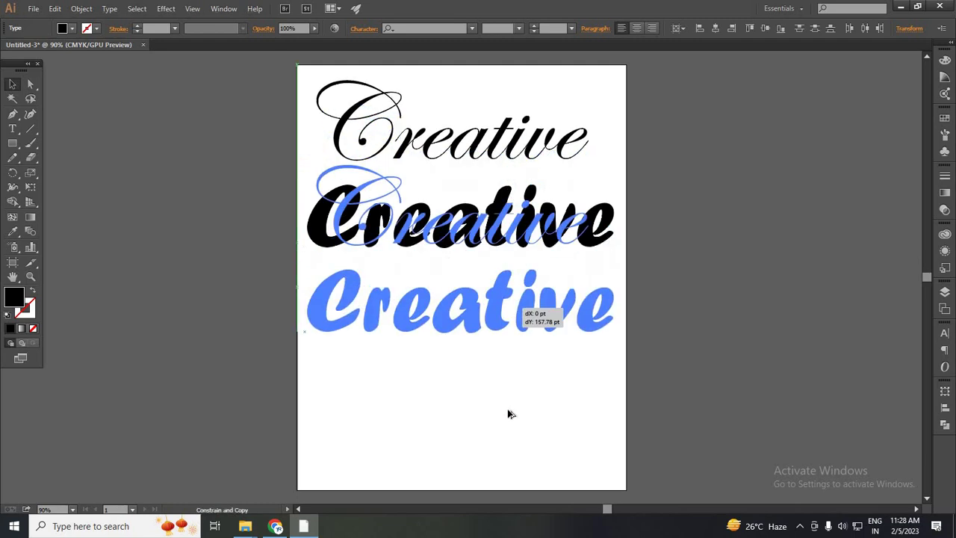
click(637, 341)
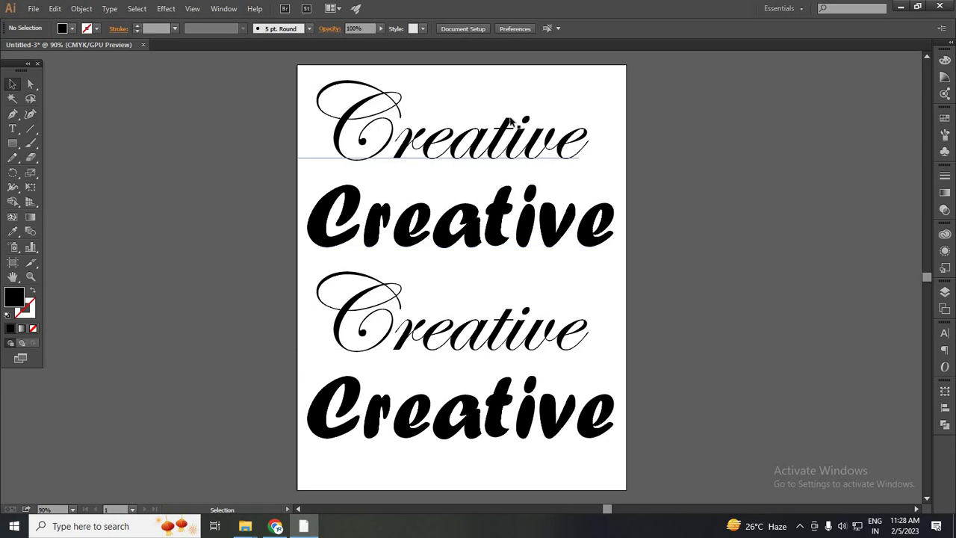
Fill the top Edwardian Script Creative with red E80F3E in the Color Picker.
click(394, 125)
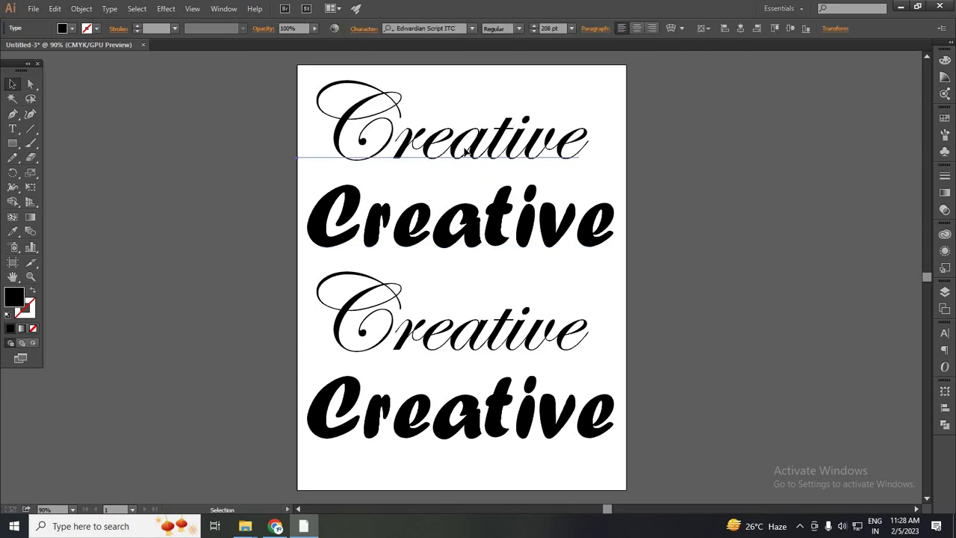
double_click(16, 299)
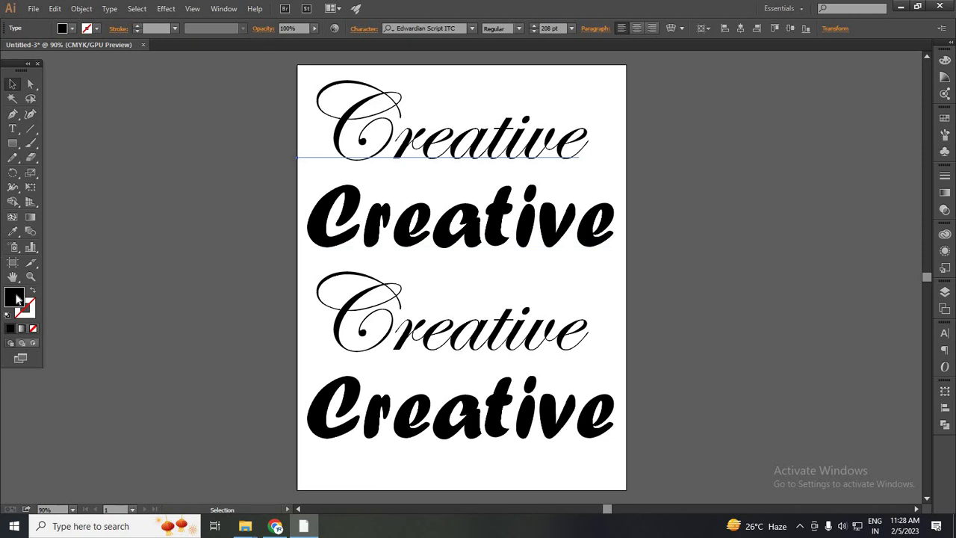
click(463, 195)
click(491, 209)
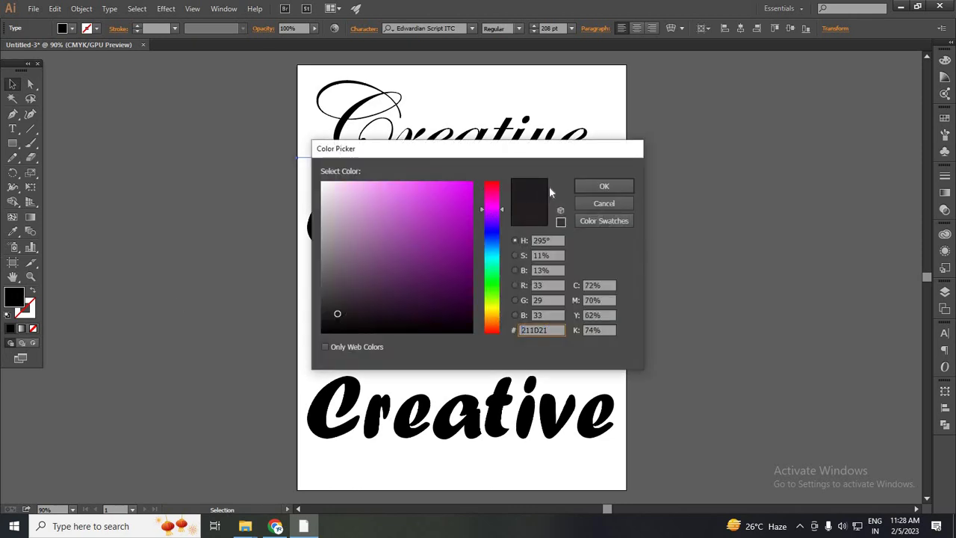
drag(489, 201, 573, 183)
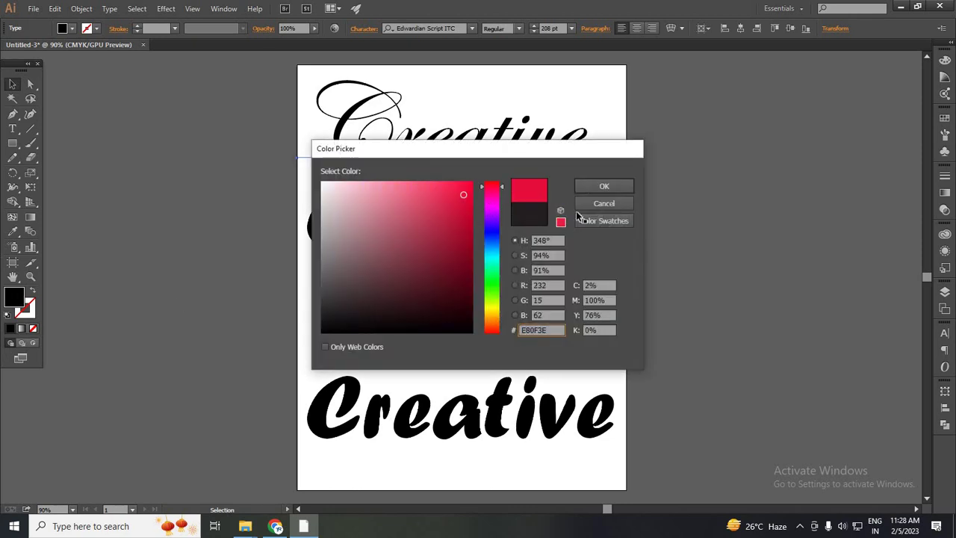
click(603, 186)
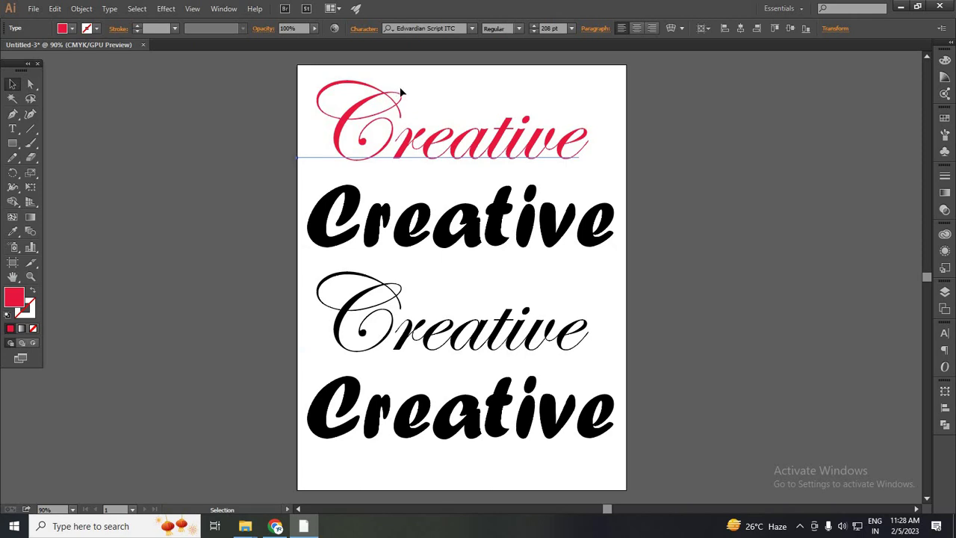
key(ctrl+plus)
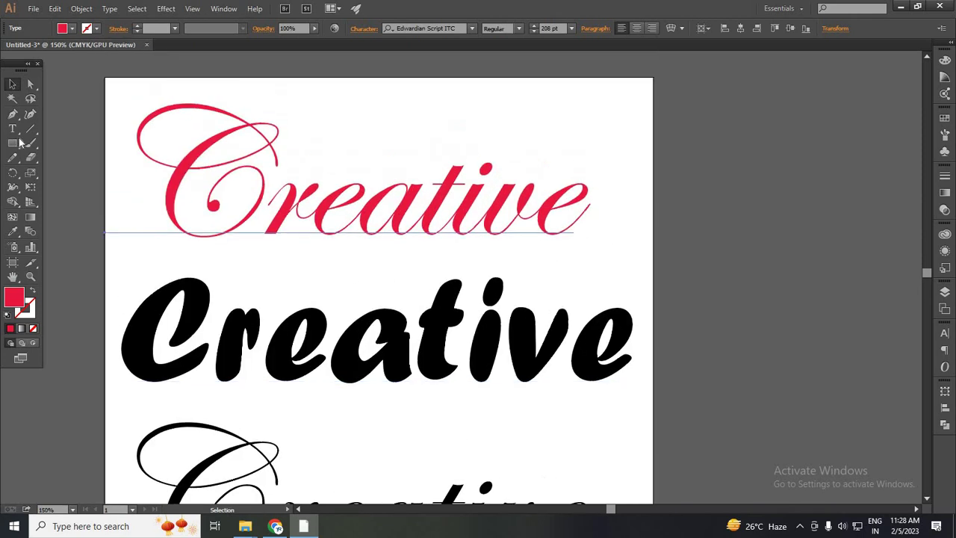
Give the top red script Creative a black stroke, settling at 6 pt after trying up to 13 pt.
click(96, 29)
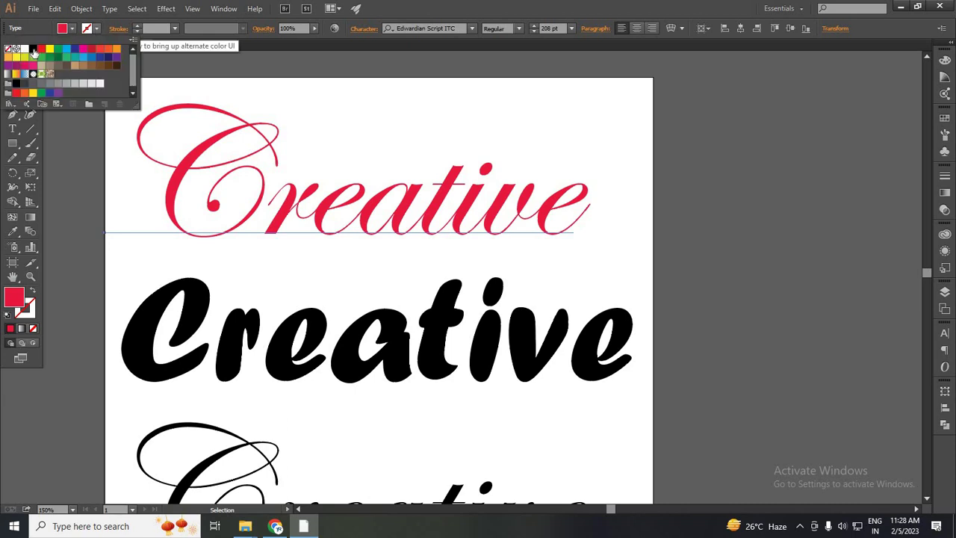
click(33, 50)
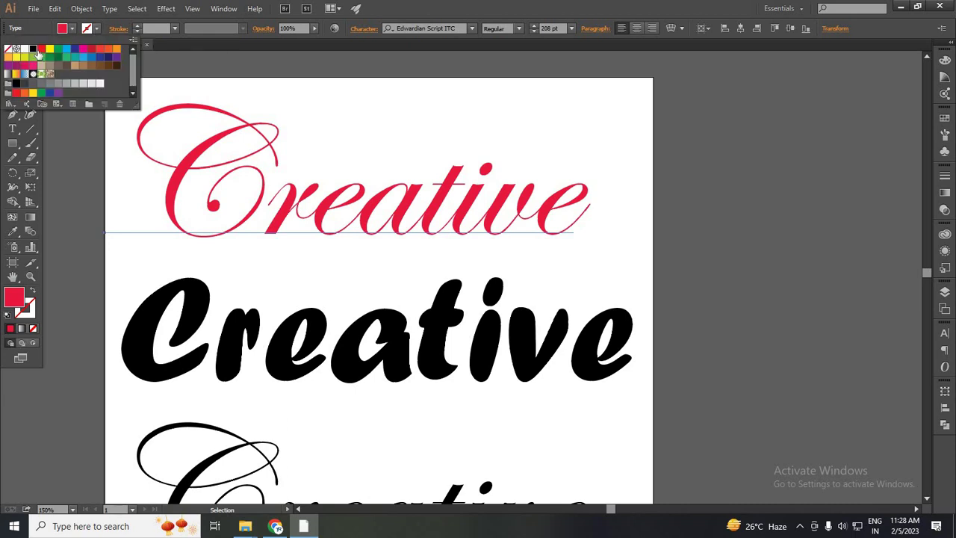
click(138, 28)
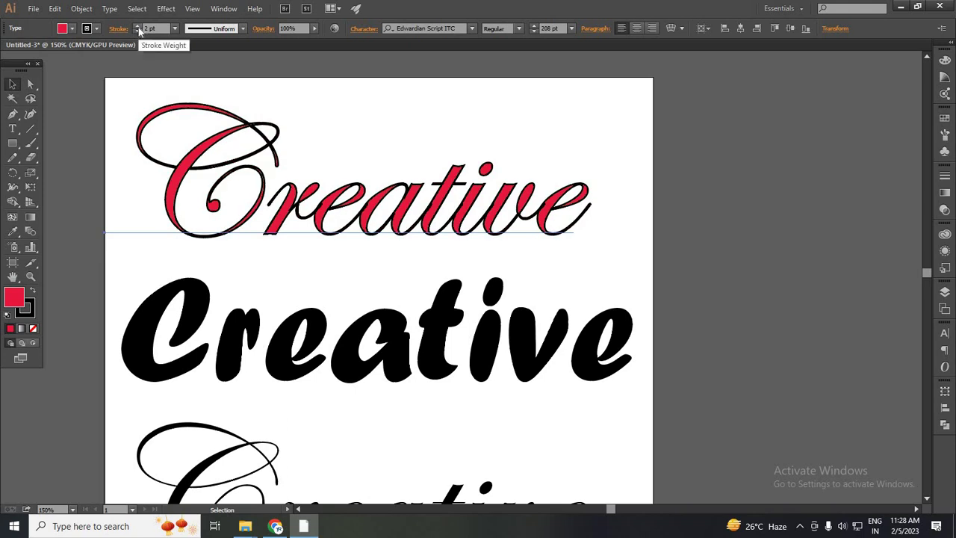
click(138, 27)
click(137, 31)
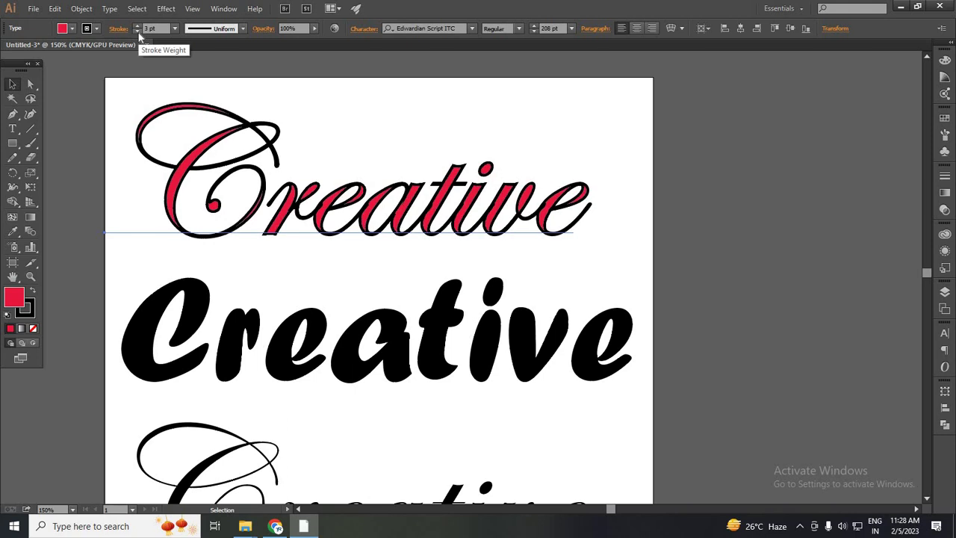
click(138, 32)
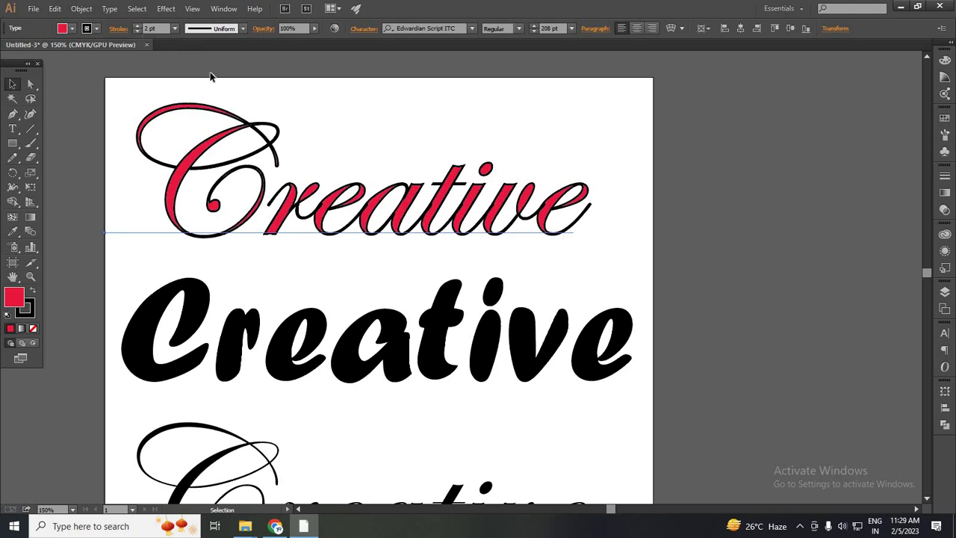
click(138, 27)
click(138, 27)
click(137, 27)
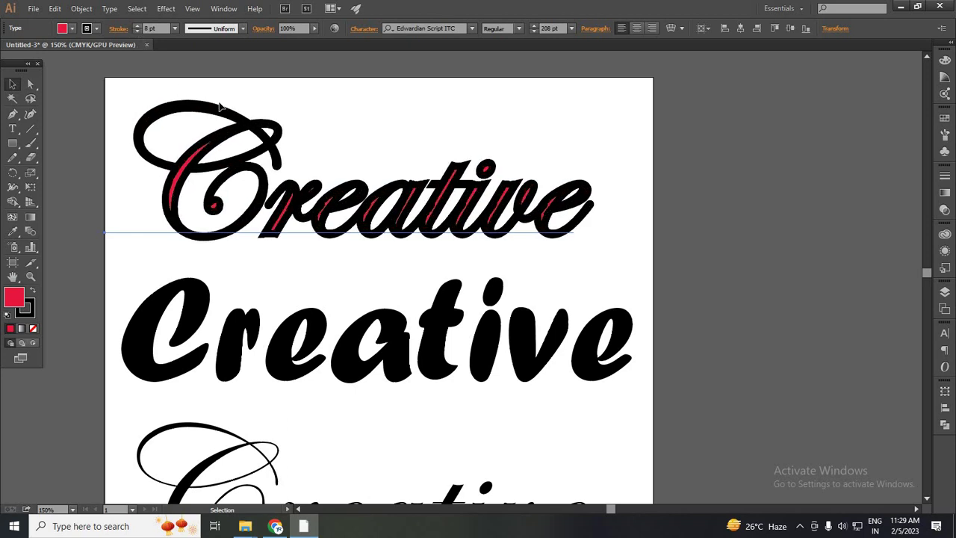
click(137, 26)
click(137, 26)
click(137, 26)
click(136, 26)
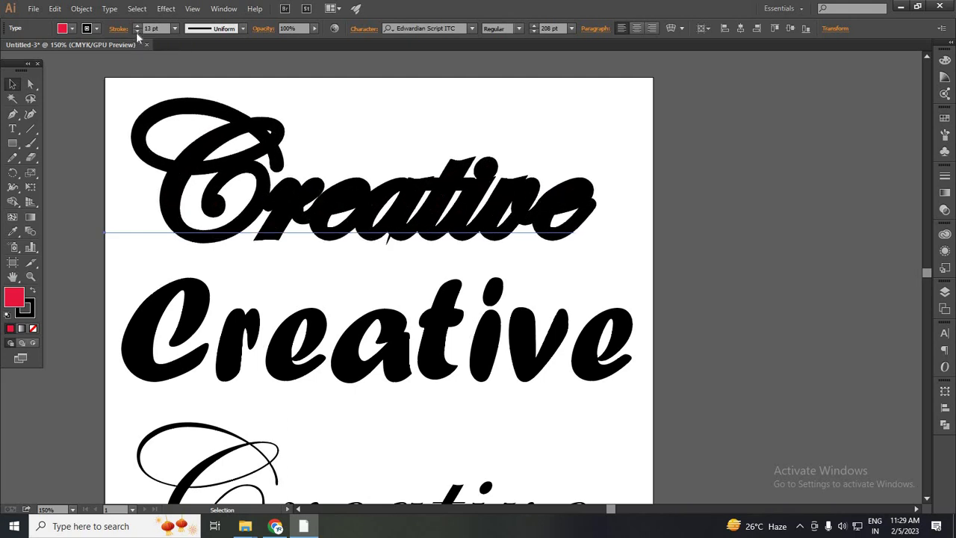
click(136, 33)
click(136, 32)
click(136, 33)
click(136, 32)
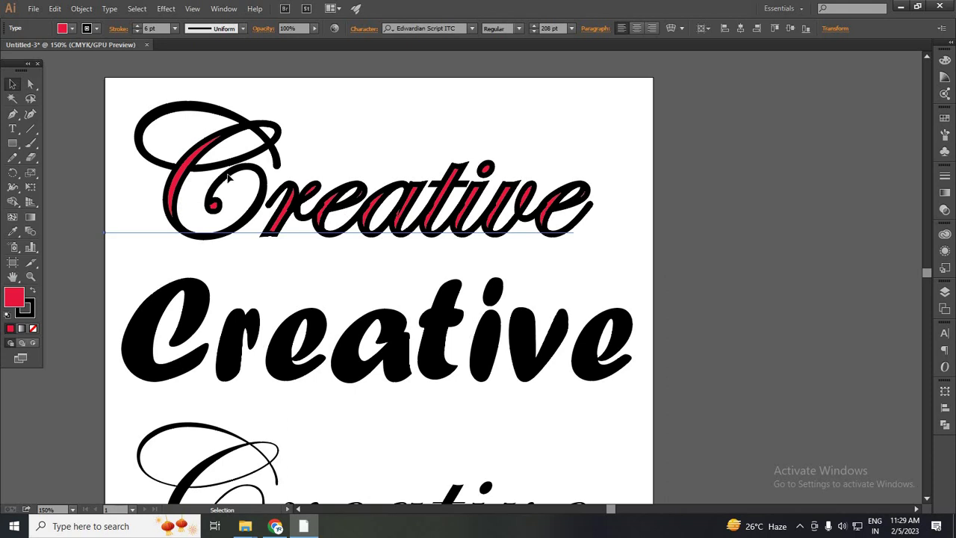
Nudge the top red script Creative about 2.67 pt right, then deselect it.
drag(230, 172, 233, 172)
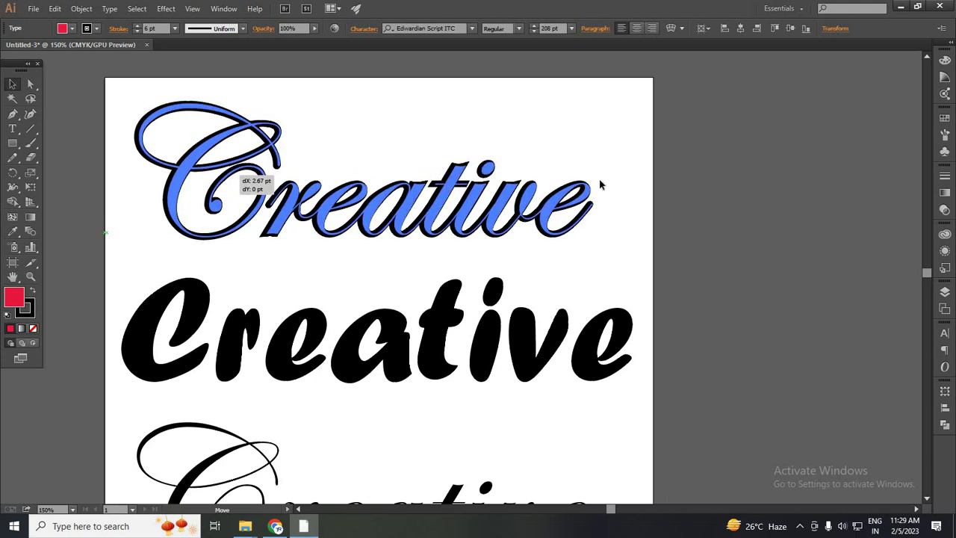
click(621, 267)
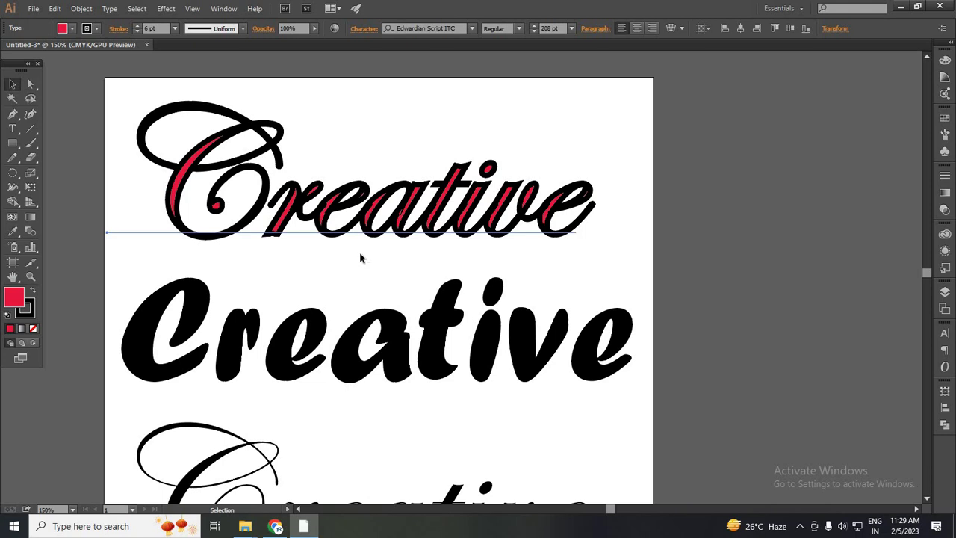
Select the third-row black script Creative and open the Appearance panel from the Window menu.
click(376, 322)
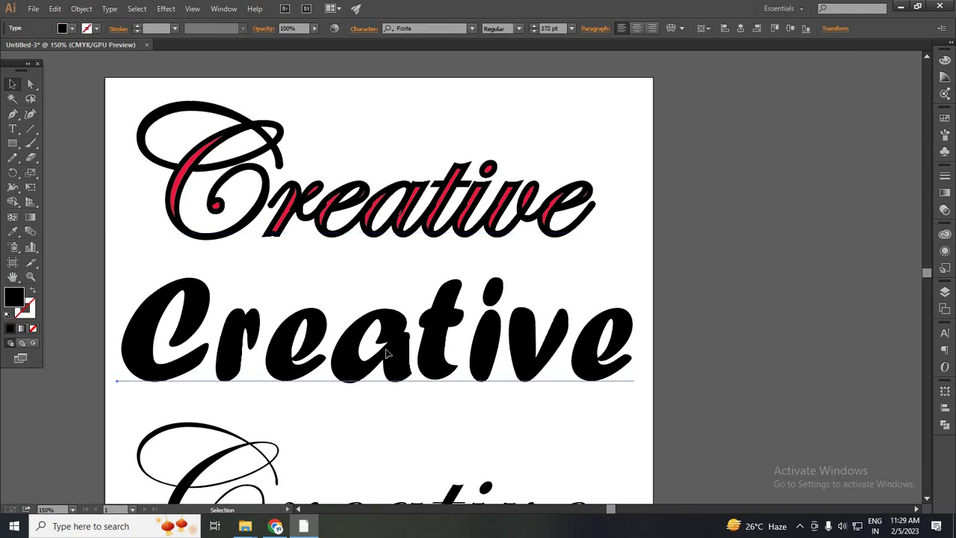
scroll(387, 353, down, 2)
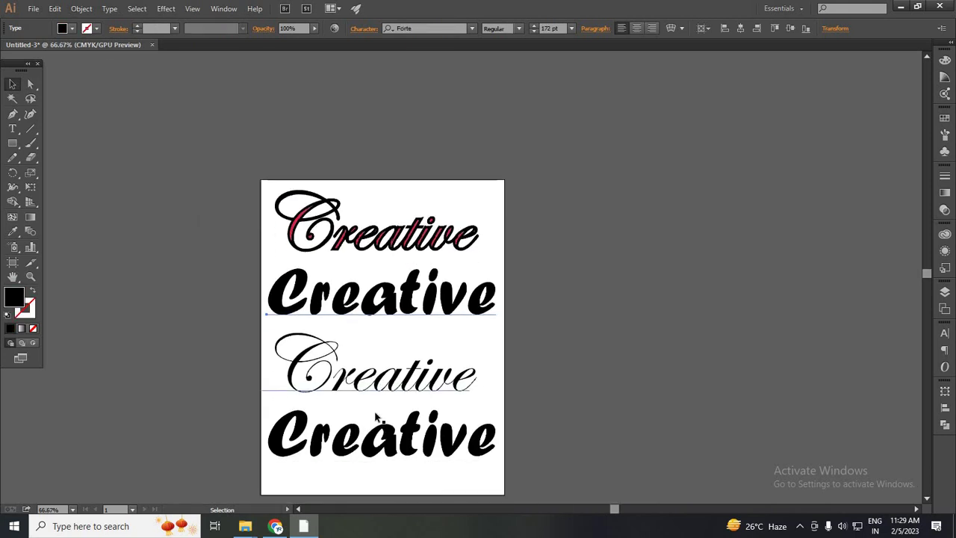
scroll(373, 387, up, 1)
scroll(371, 383, down, 1)
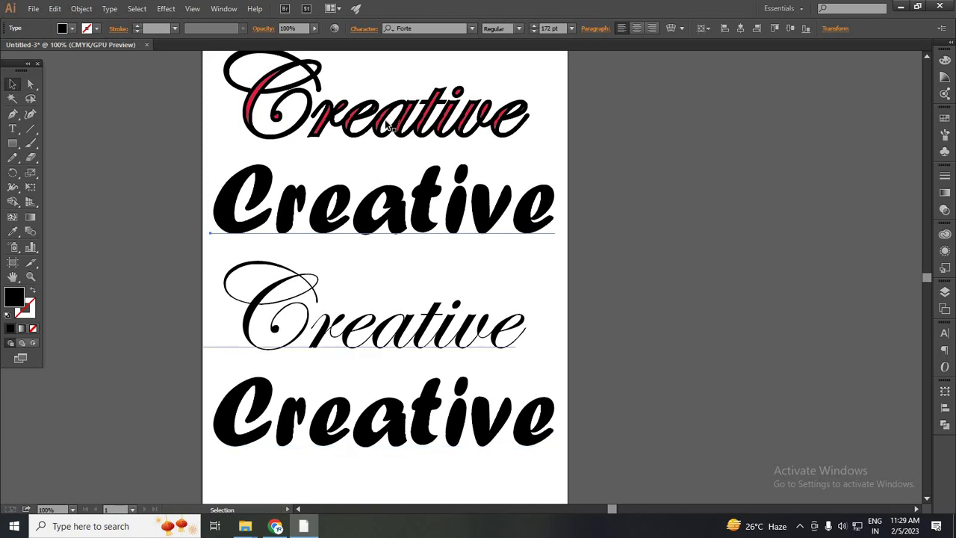
click(340, 342)
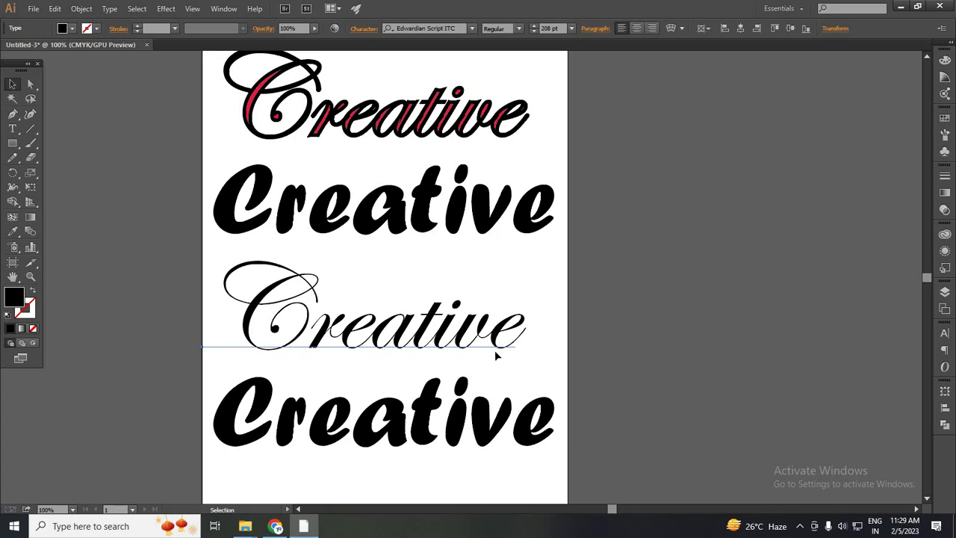
scroll(487, 350, up, 1)
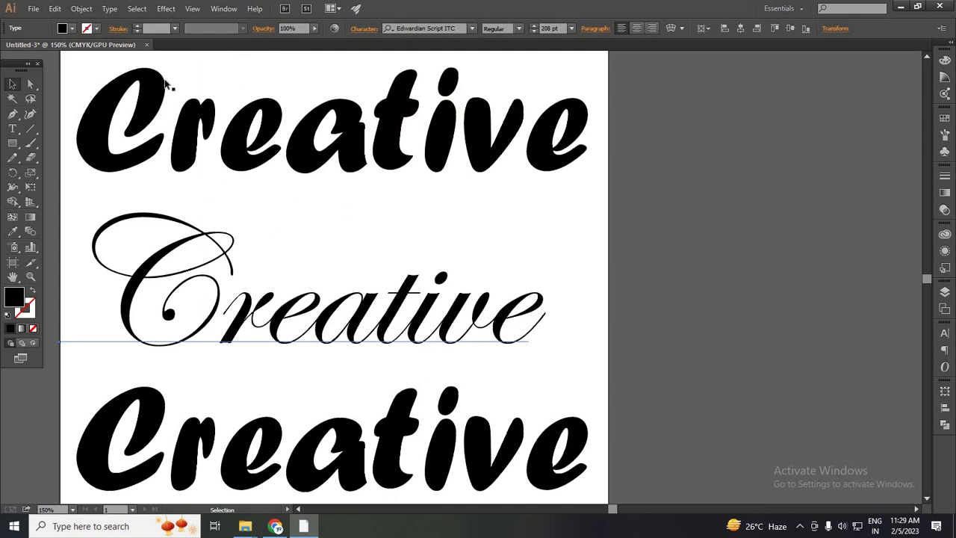
click(223, 9)
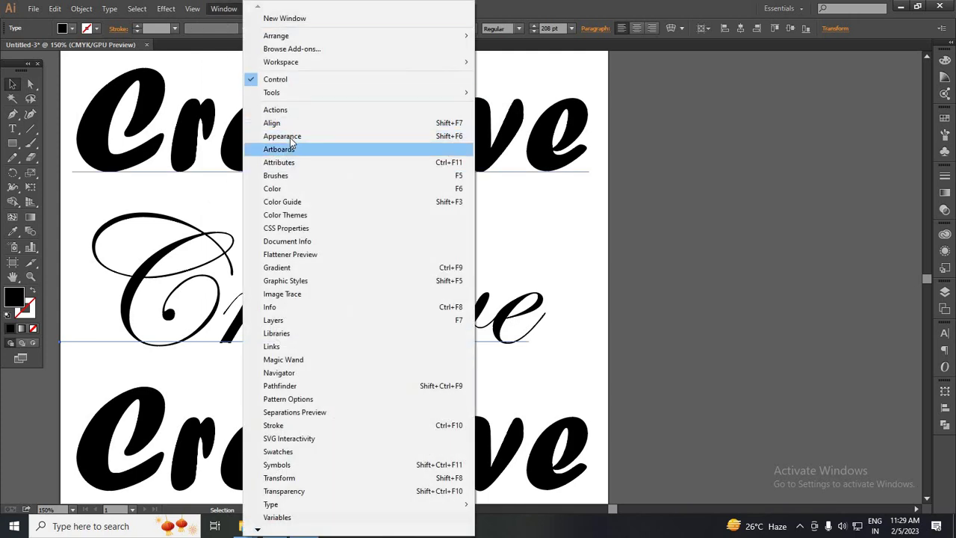
click(289, 136)
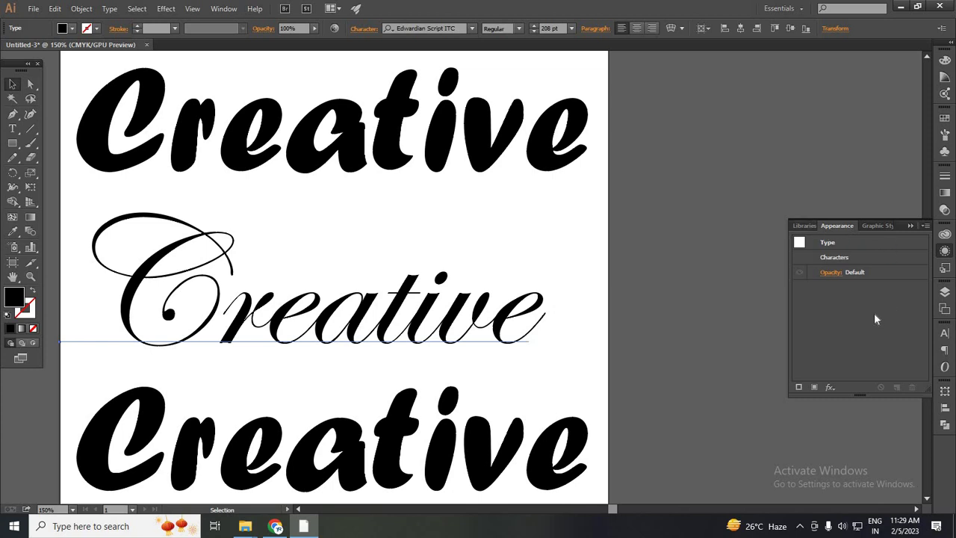
Use Add New Stroke in the Appearance flyout to give the script Creative a 1 pt black stroke.
click(925, 225)
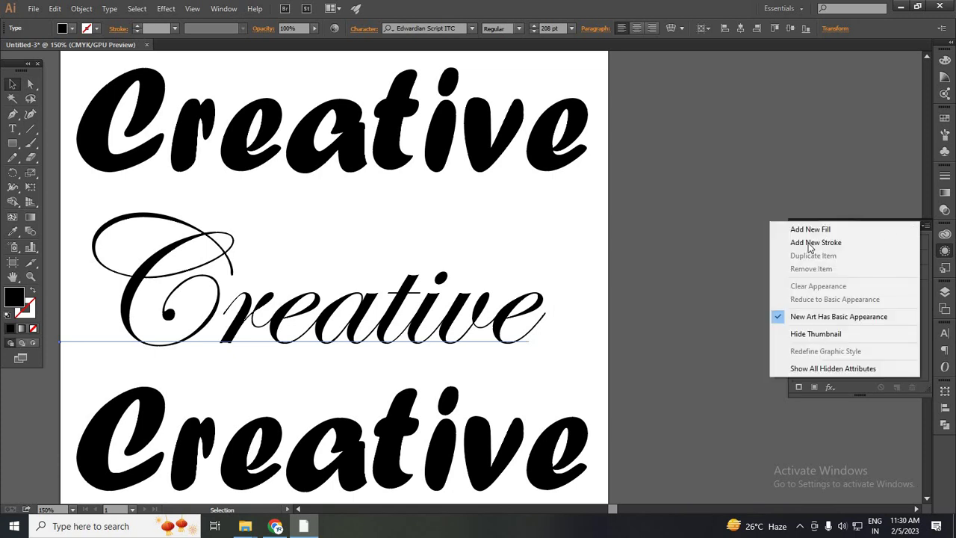
click(846, 243)
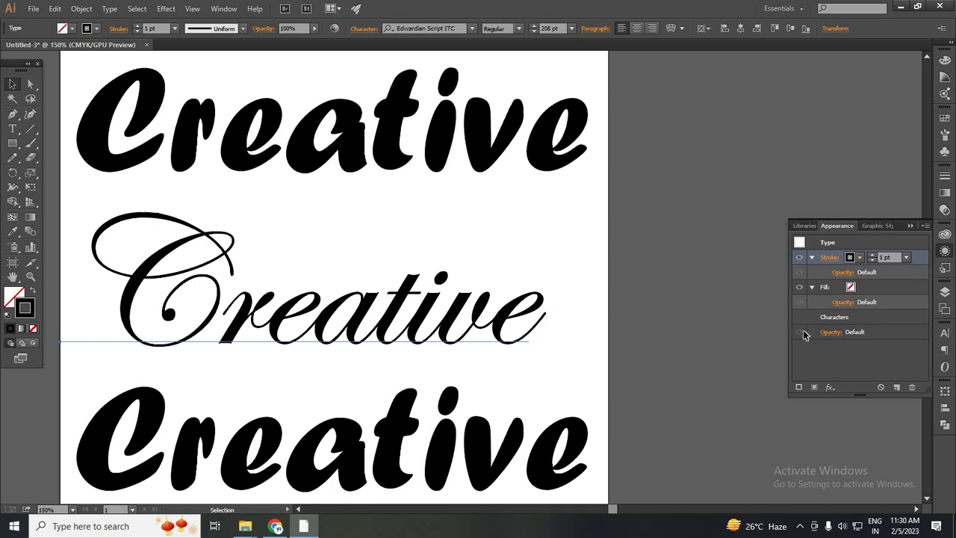
Move the Fill row above Stroke and set the lower script Creative's fill to red.
drag(893, 290, 887, 253)
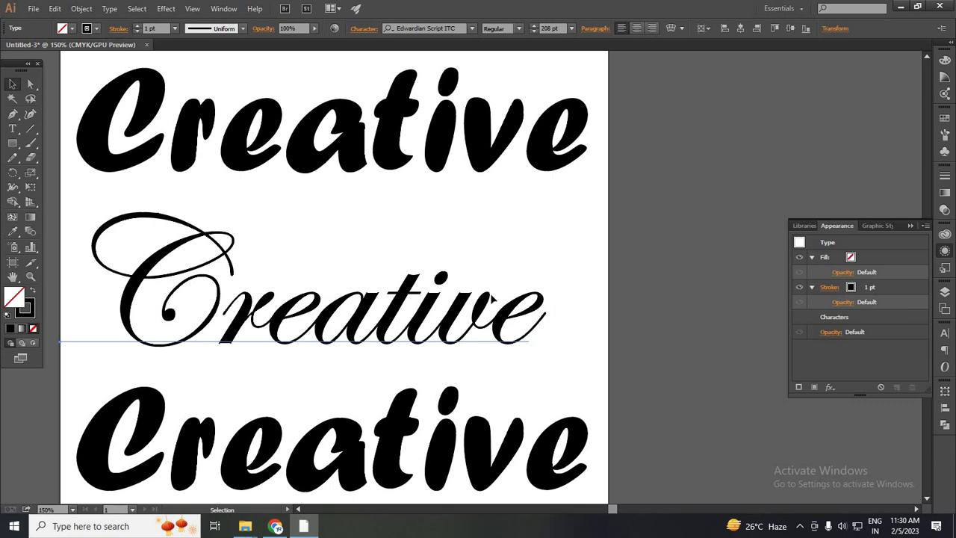
click(850, 257)
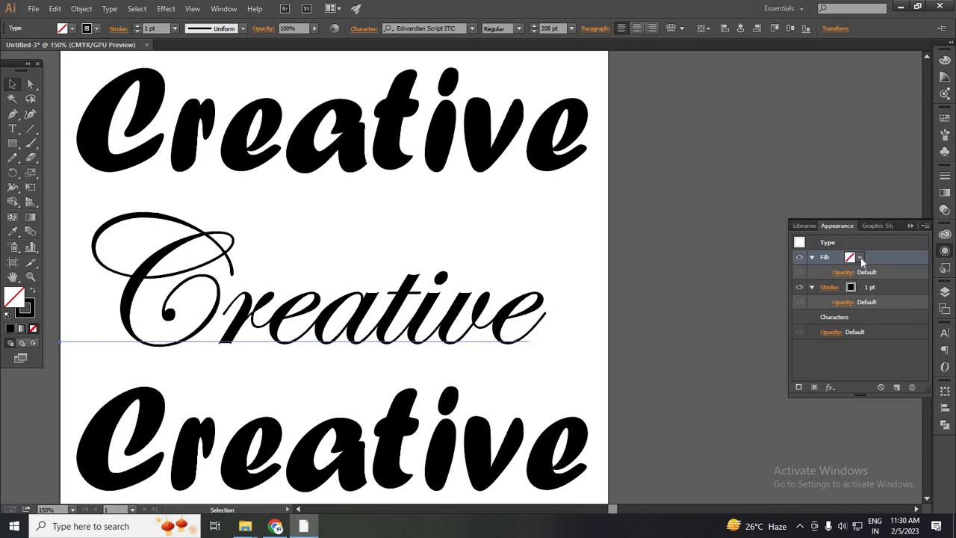
click(797, 277)
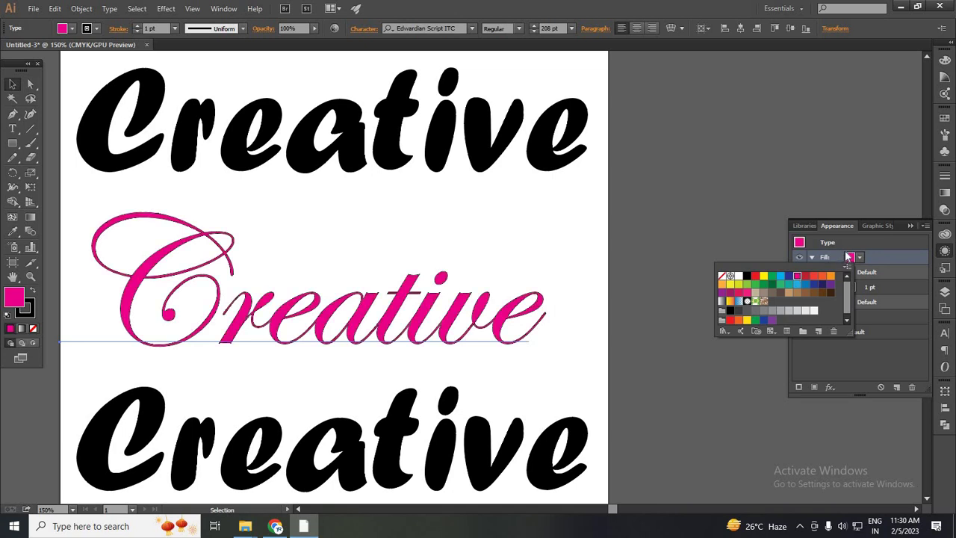
key(Right)
key(Return)
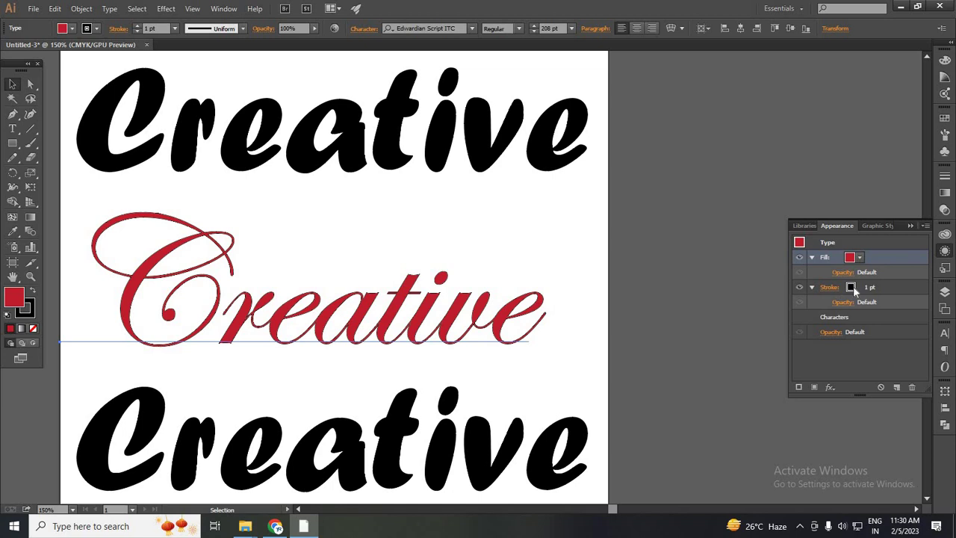
Raise the lower script Creative's black stroke weight to 14 pt in the Appearance panel.
click(854, 289)
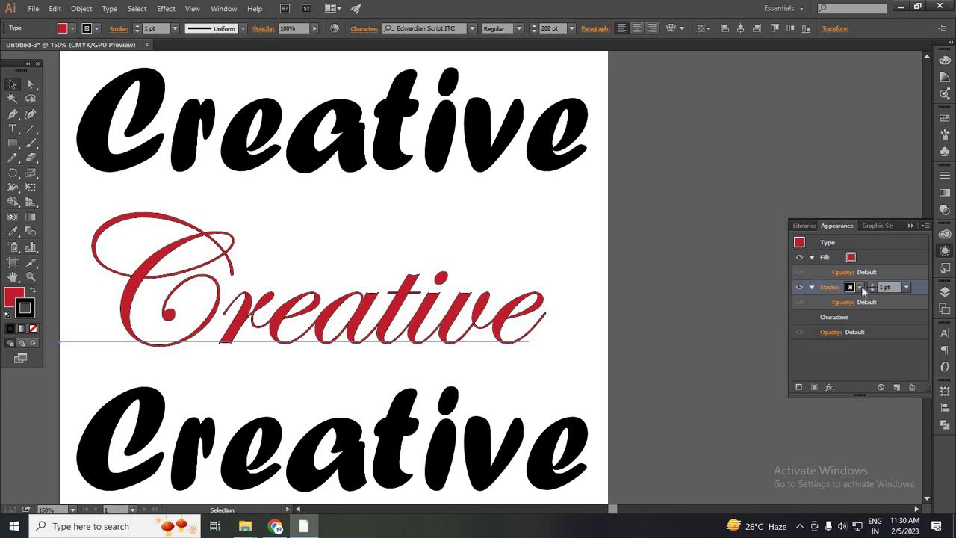
click(860, 287)
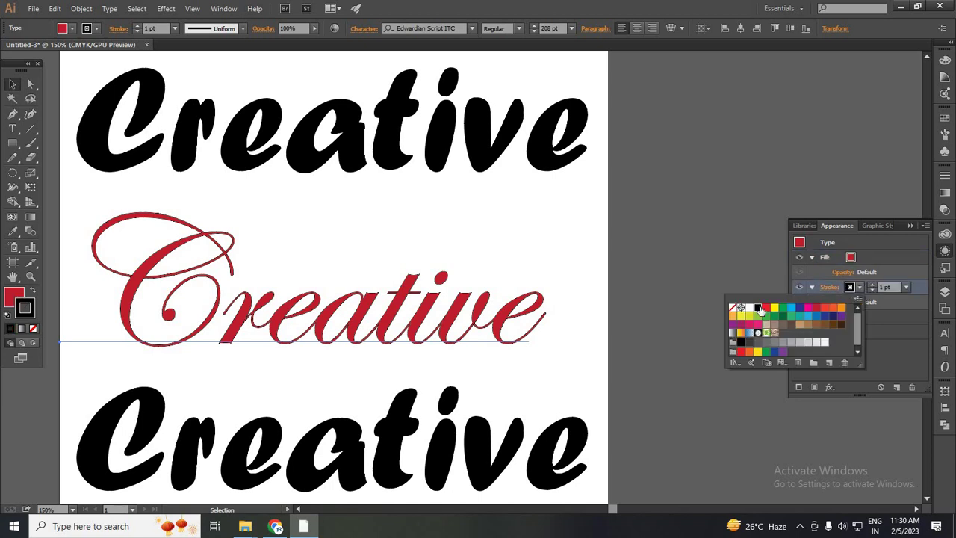
click(873, 291)
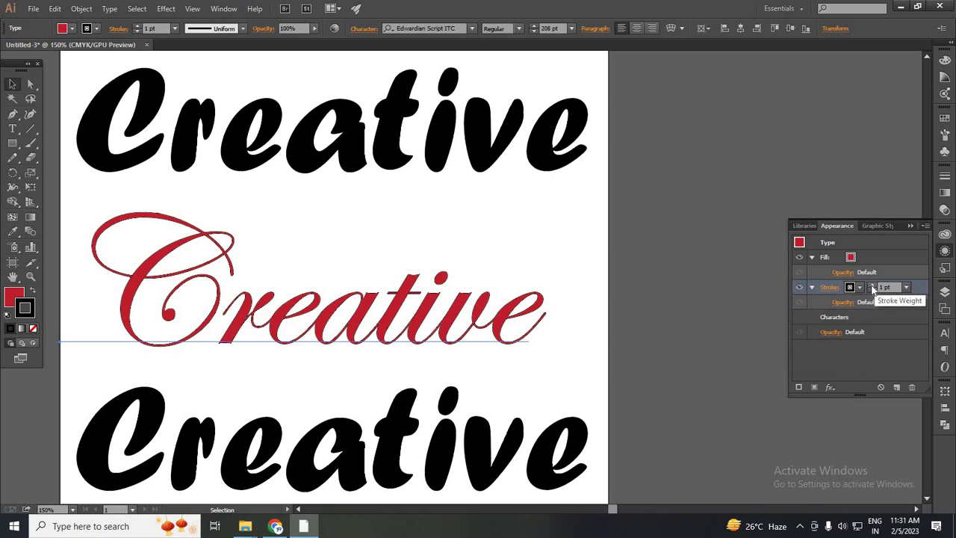
click(871, 286)
click(871, 286)
click(871, 285)
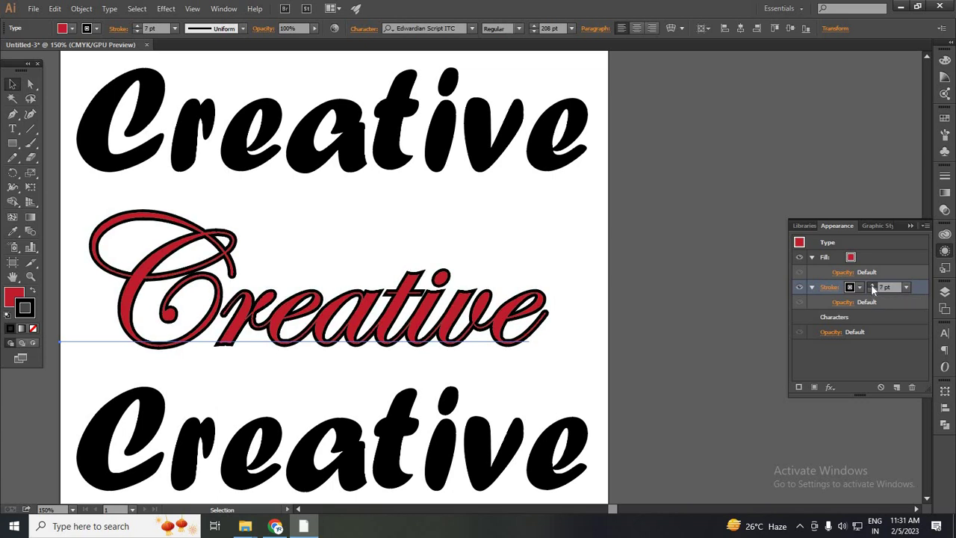
click(871, 285)
click(872, 286)
click(871, 286)
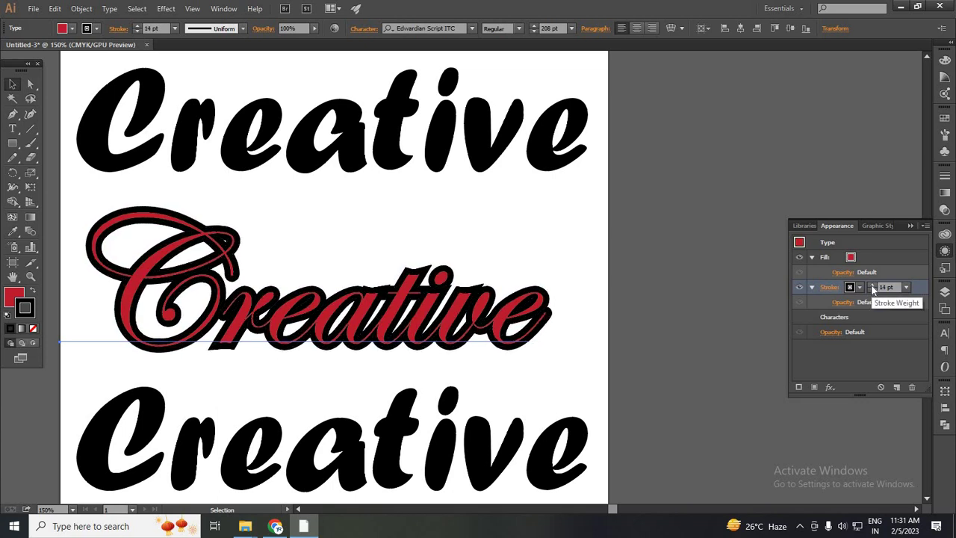
click(872, 286)
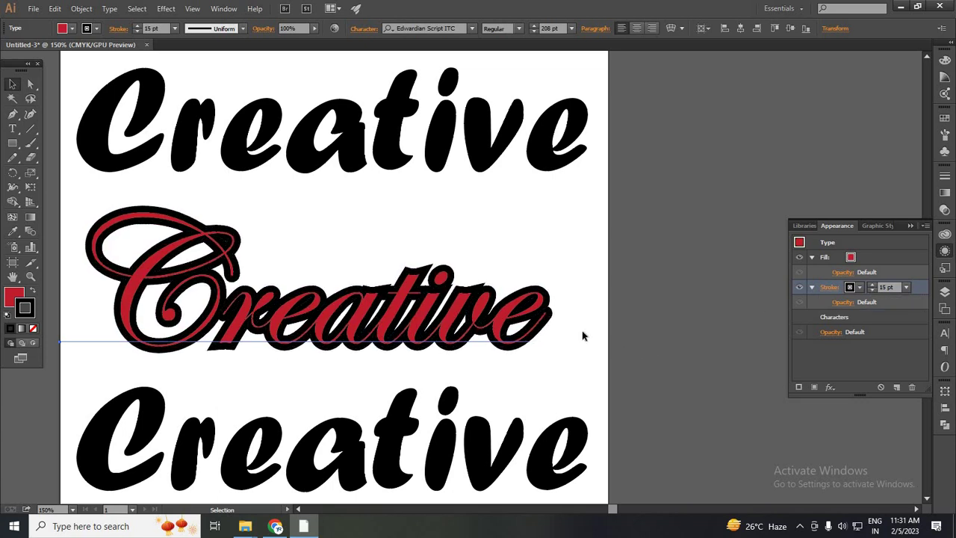
scroll(391, 206, up, 5)
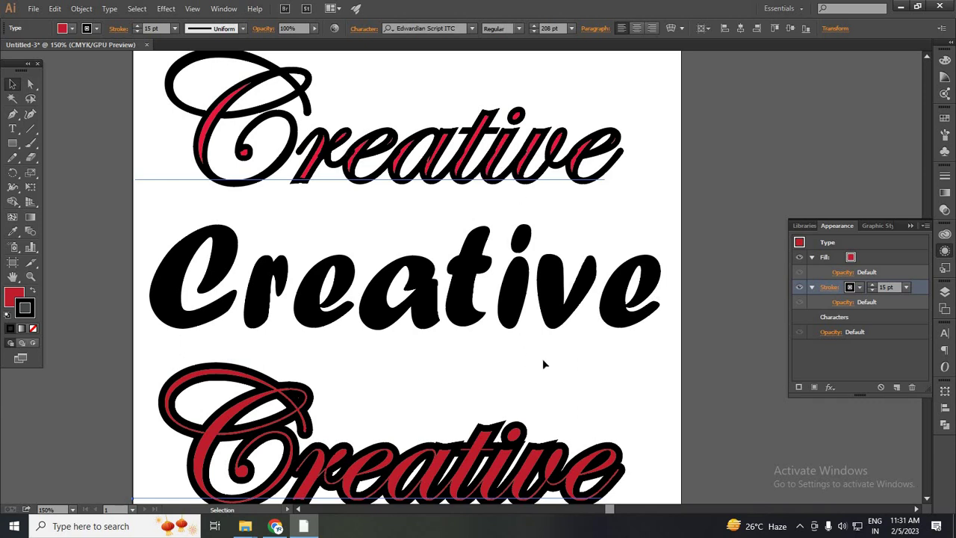
scroll(484, 273, down, 1)
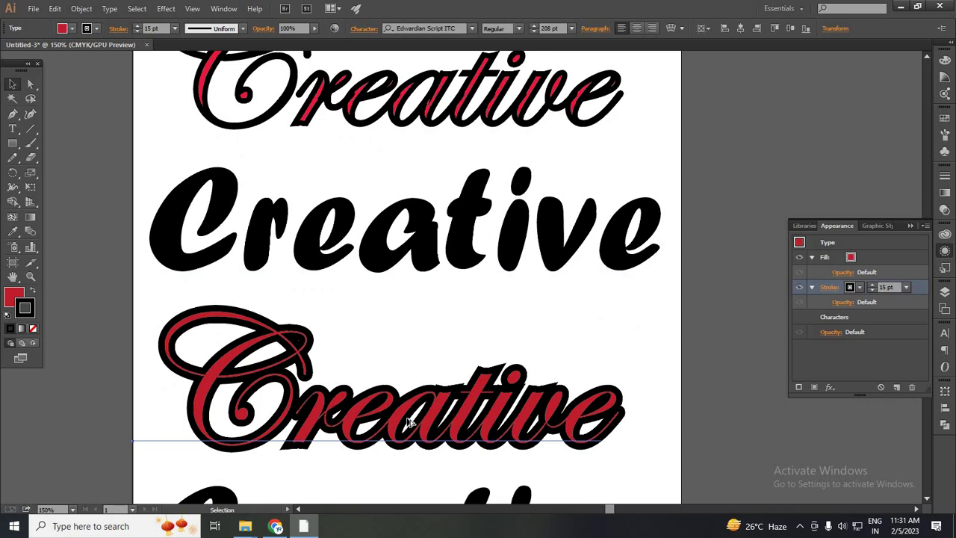
scroll(417, 442, up, 2)
scroll(510, 366, down, 1)
Nudge the lower Creative up about 9.5 pt, try a 41 pt stroke, then return it to 14 pt.
drag(480, 408, 480, 391)
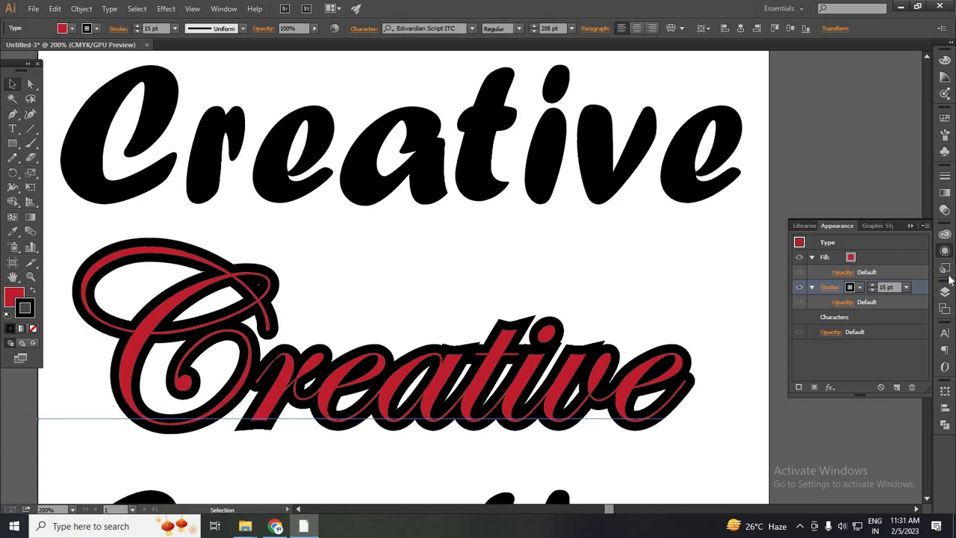
click(870, 284)
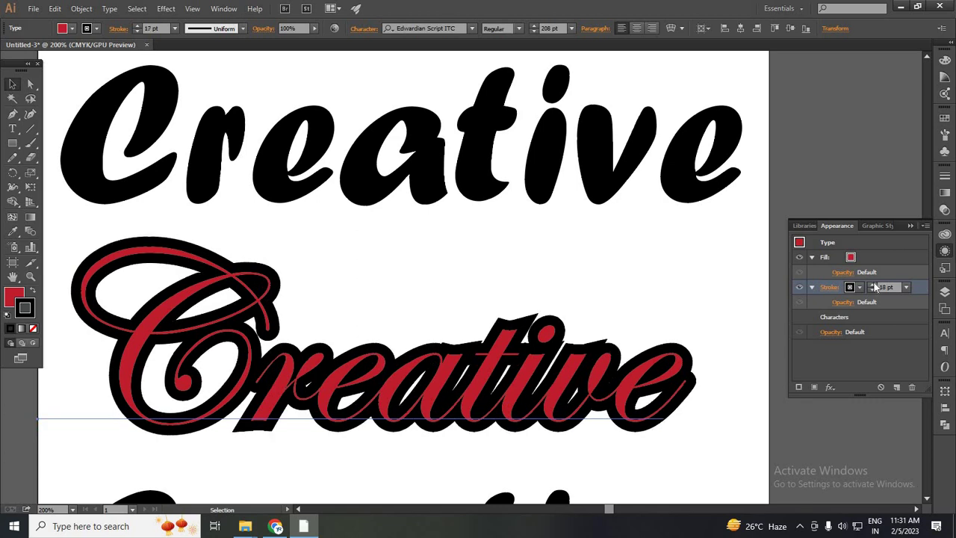
click(872, 284)
click(872, 283)
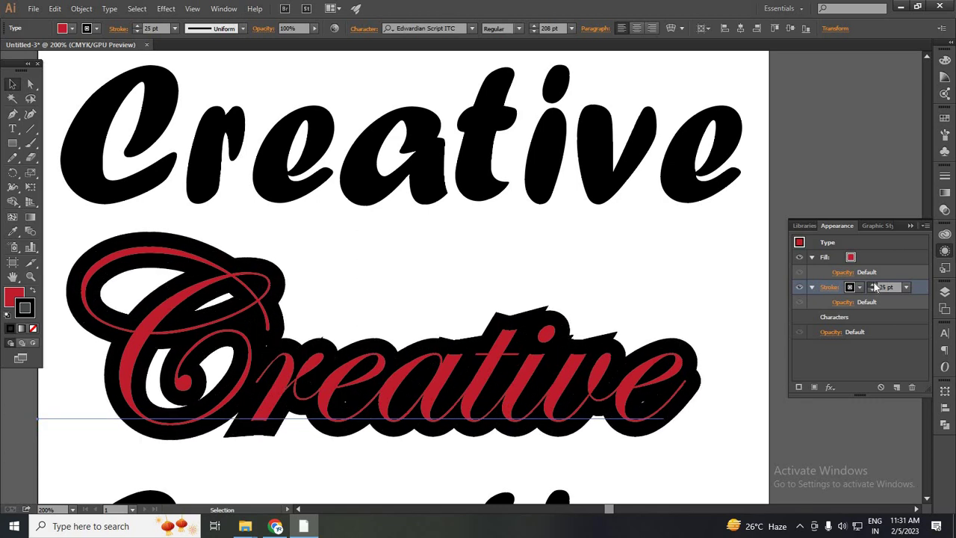
click(875, 286)
click(875, 287)
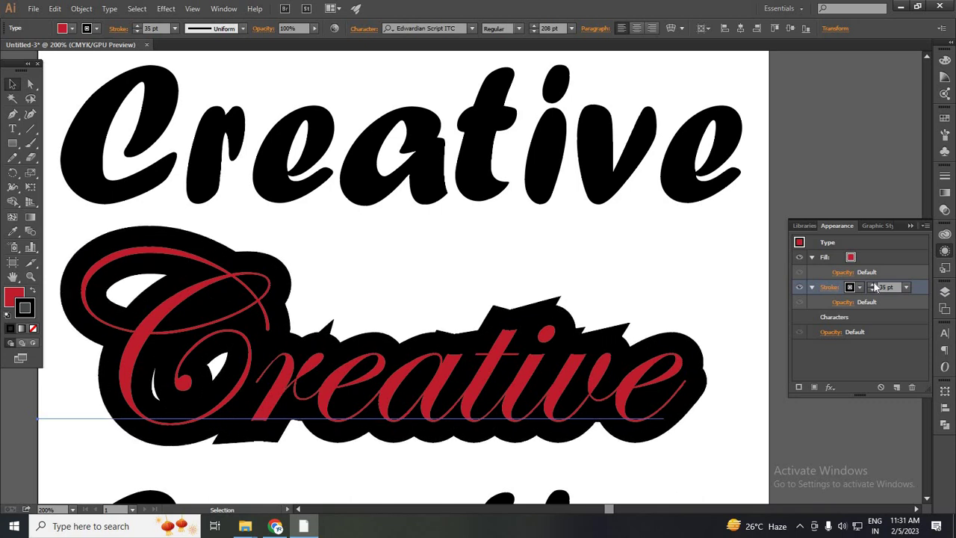
click(872, 284)
click(872, 284)
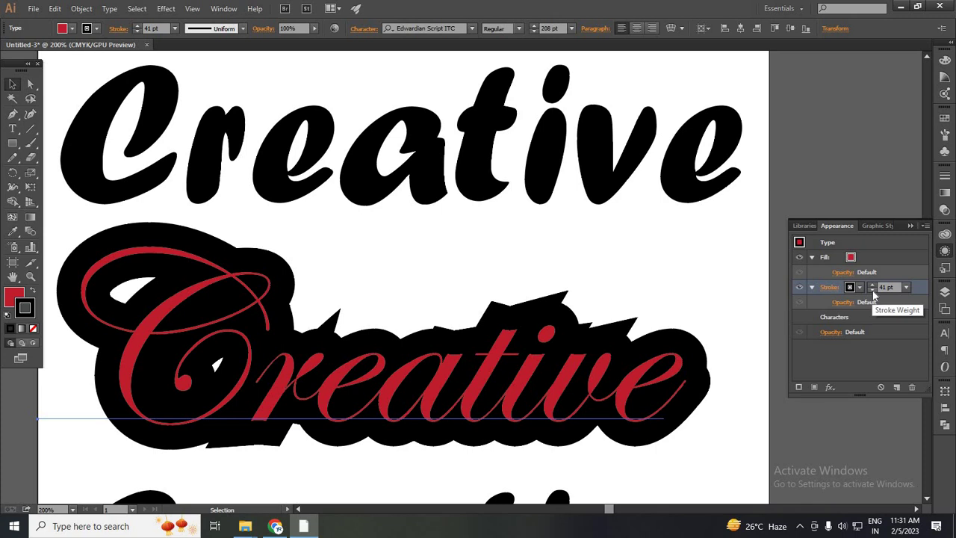
click(872, 290)
click(872, 291)
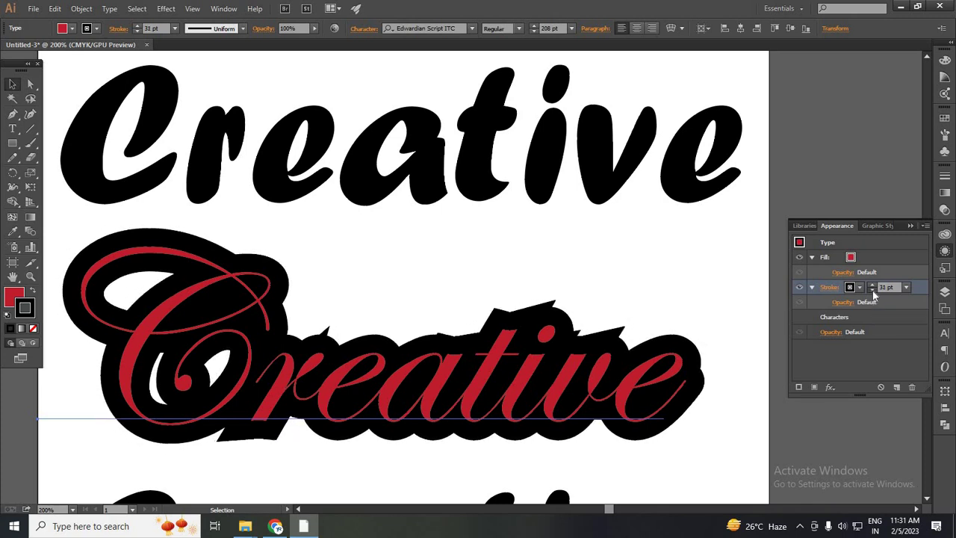
click(872, 290)
click(872, 291)
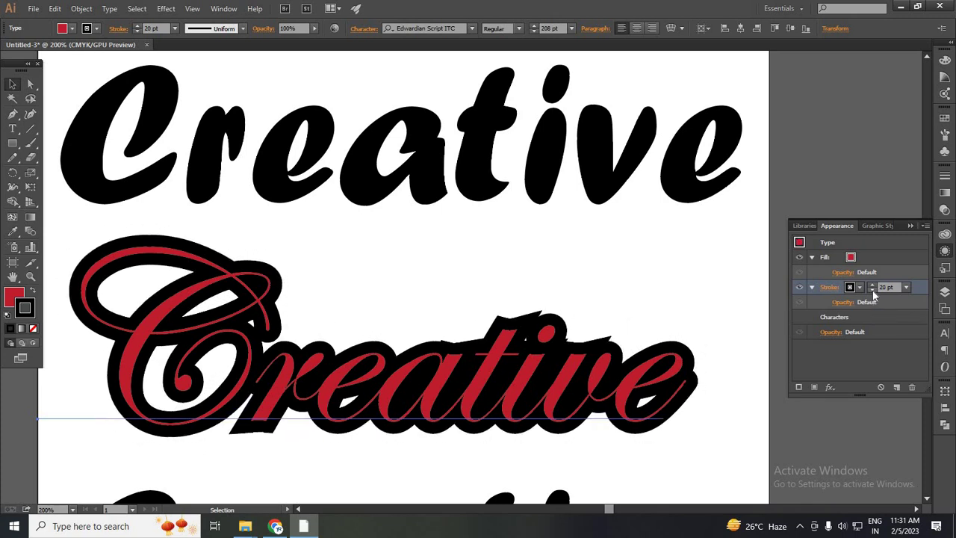
click(872, 290)
click(872, 290)
click(872, 290)
click(872, 290)
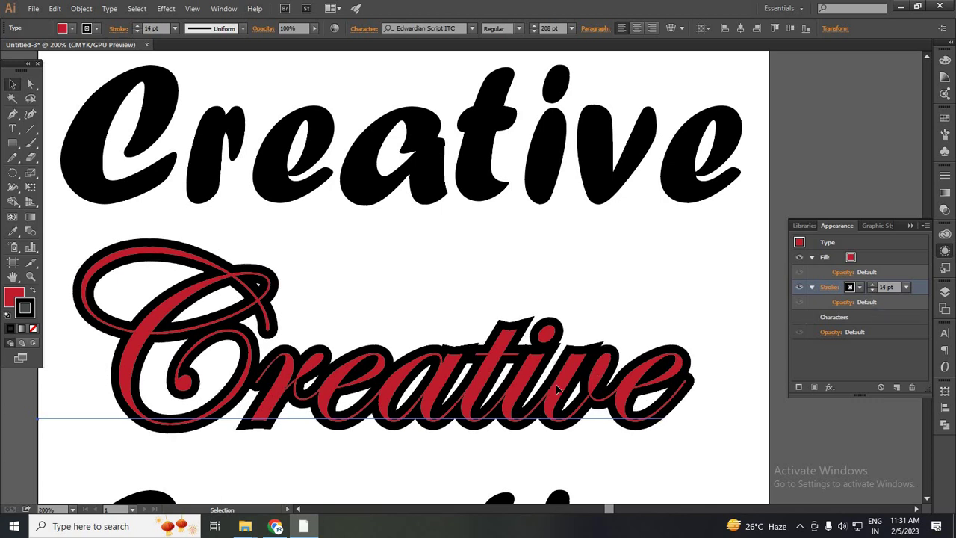
scroll(604, 429, down, 1)
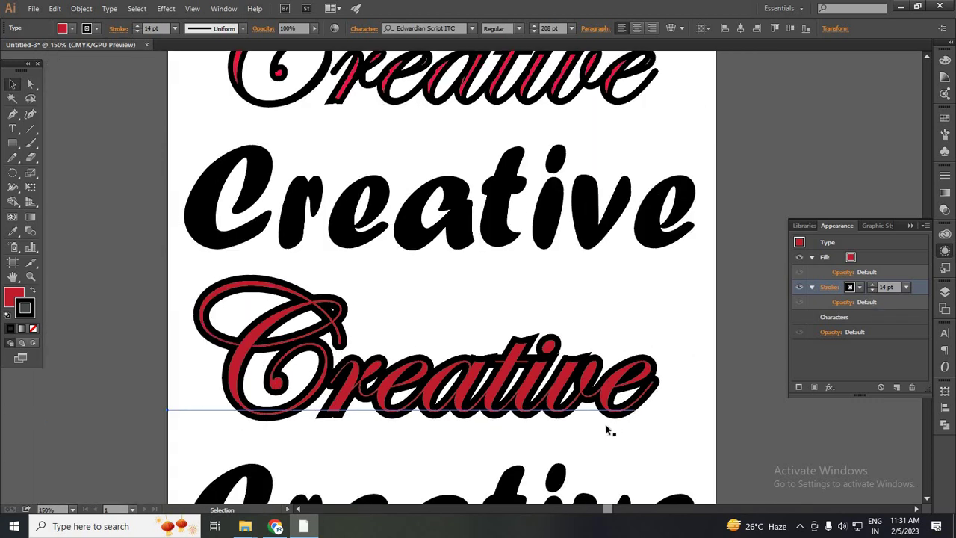
scroll(620, 425, down, 1)
Fill the upper bold Forte Creative red with a 16 pt black stroke.
click(616, 403)
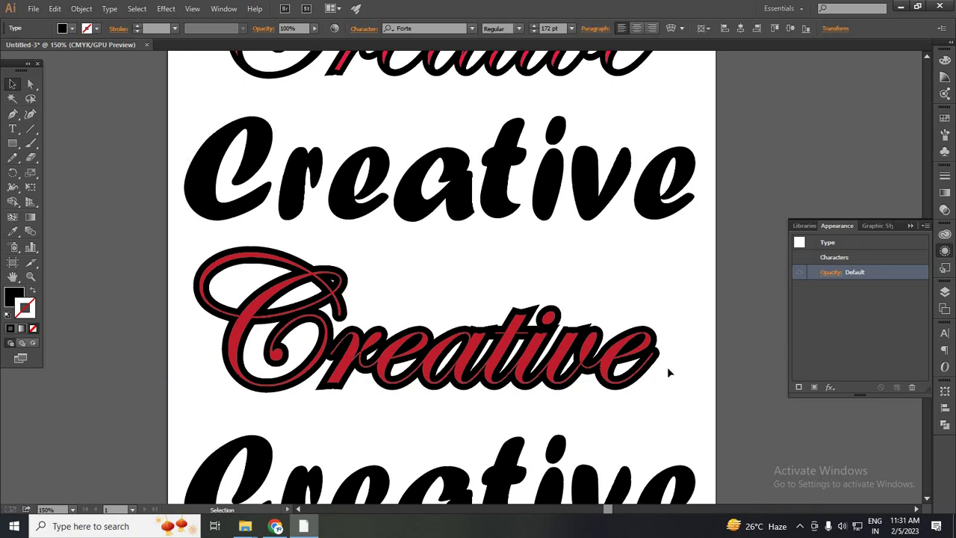
scroll(667, 367, down, 2)
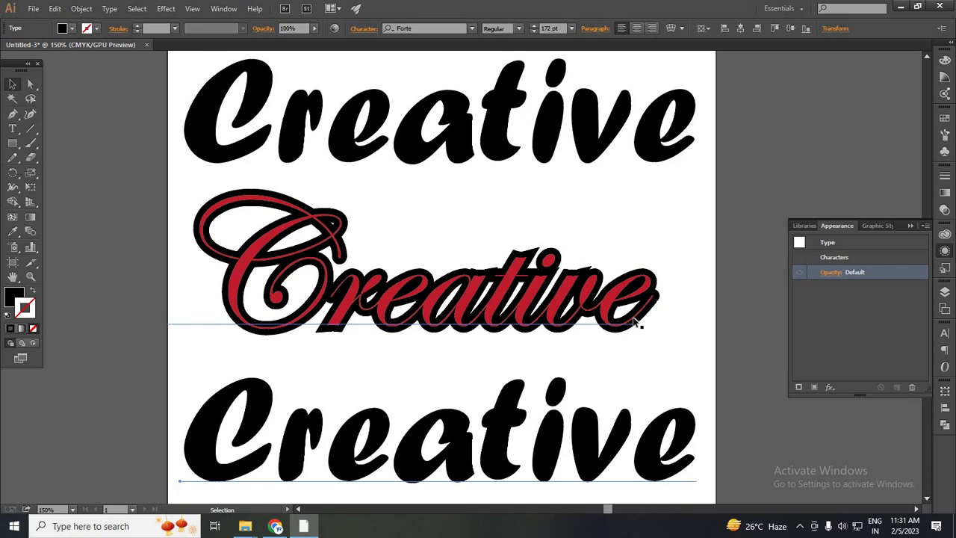
scroll(451, 179, up, 2)
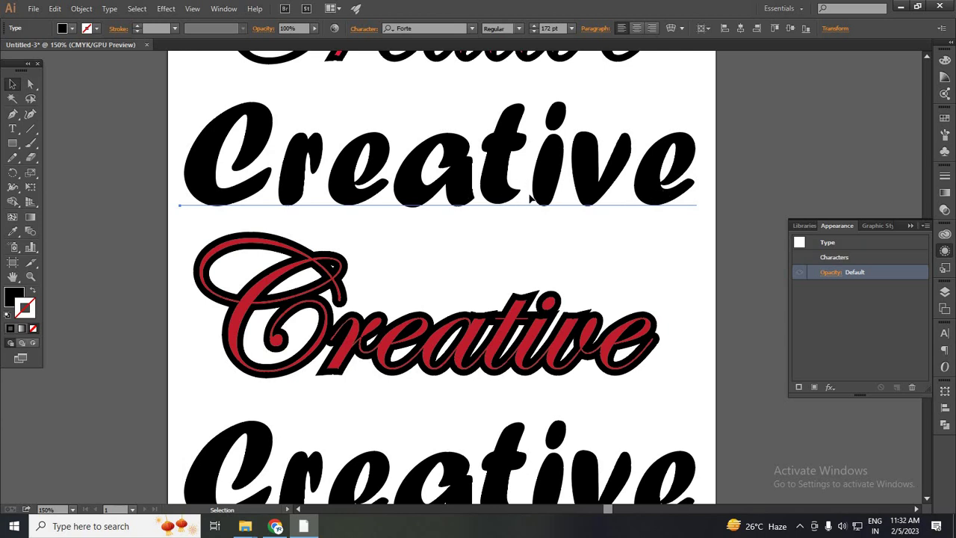
click(71, 28)
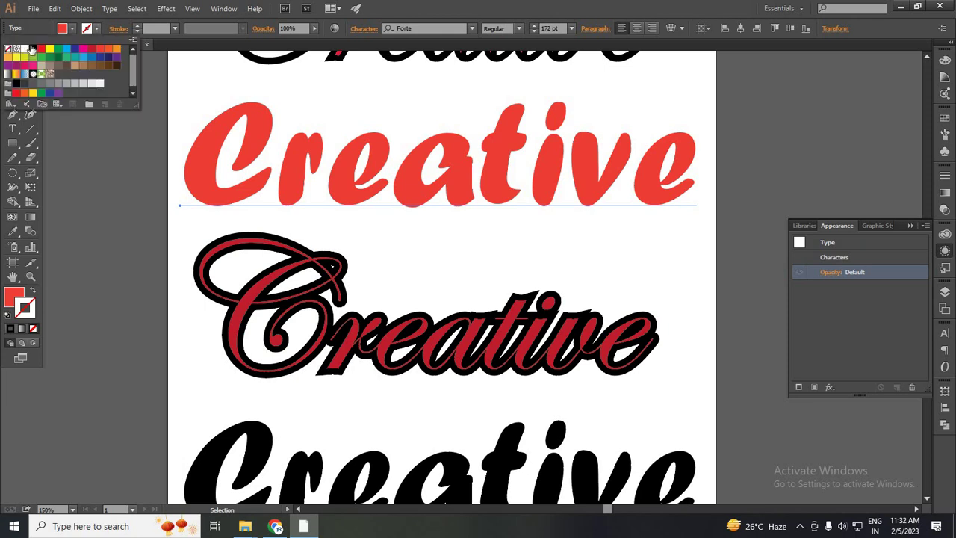
click(135, 30)
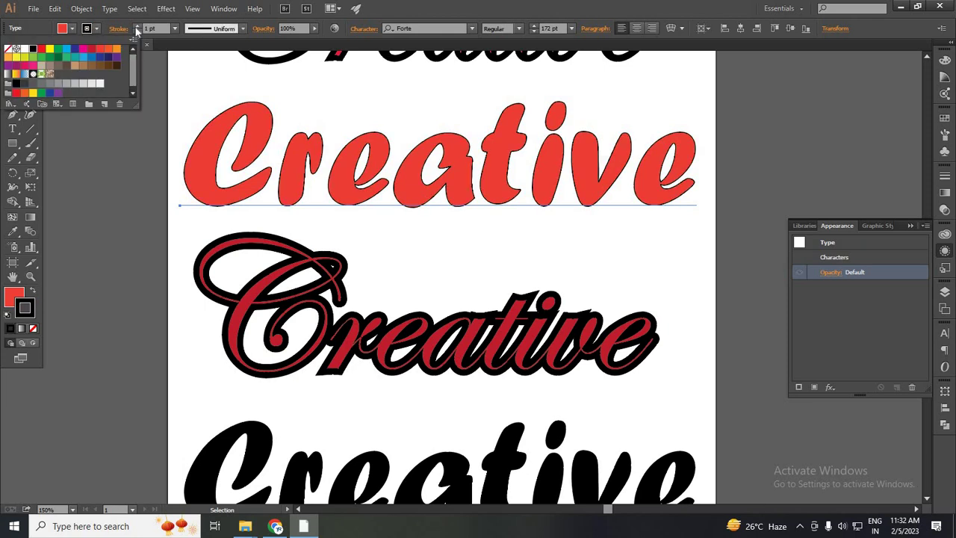
click(135, 27)
click(135, 27)
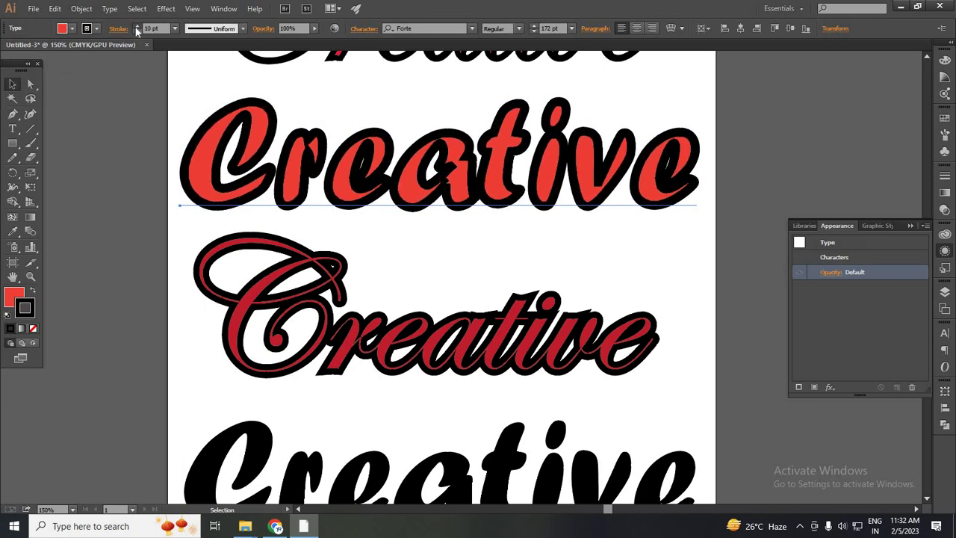
click(135, 27)
click(135, 27)
click(135, 27)
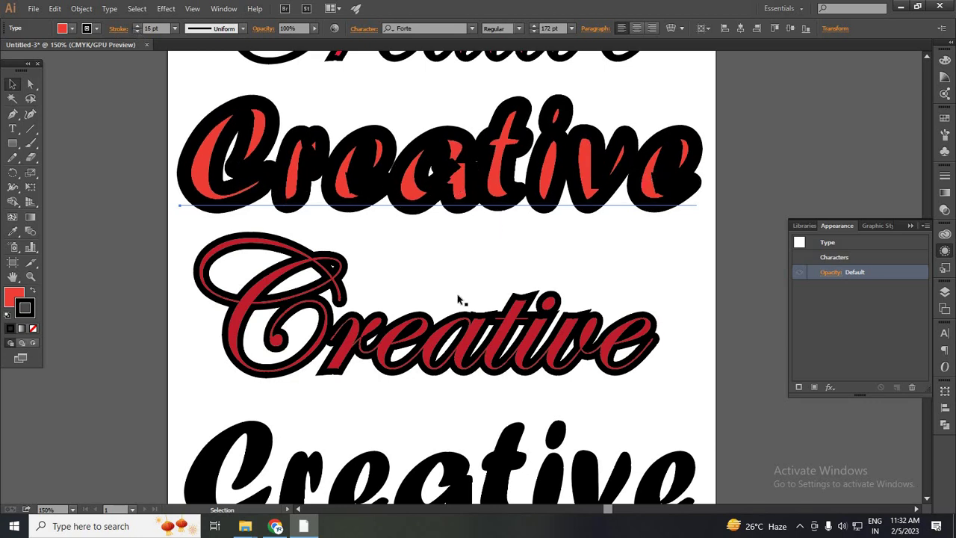
scroll(478, 302, up, 2)
scroll(508, 321, up, 1)
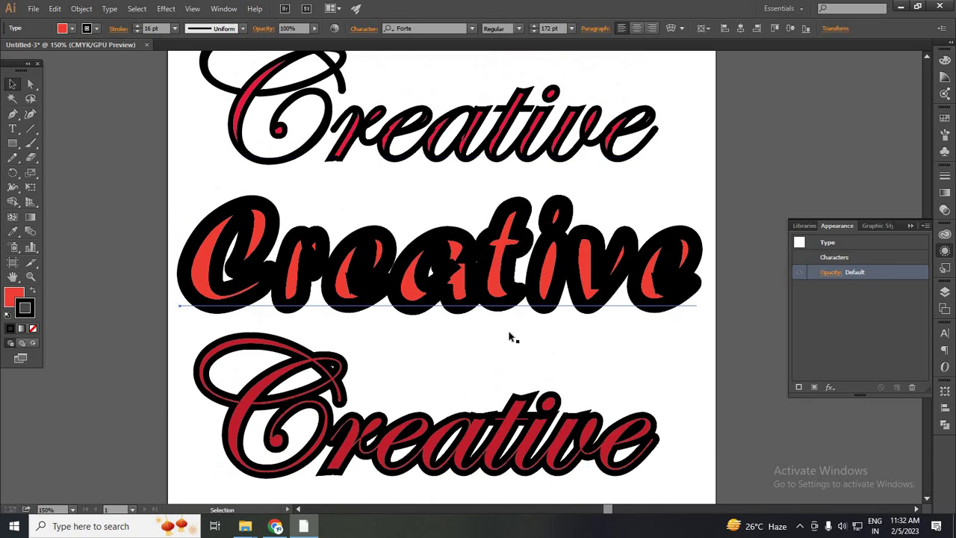
scroll(478, 329, down, 1)
key(ctrl+minus)
key(ctrl+minus)
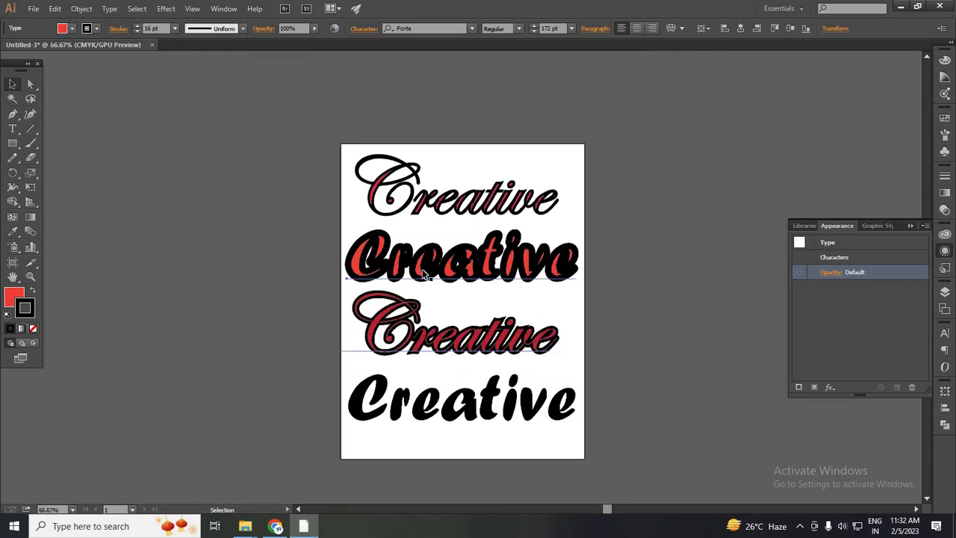
key(ctrl+plus)
key(ctrl+plus)
key(ctrl+minus)
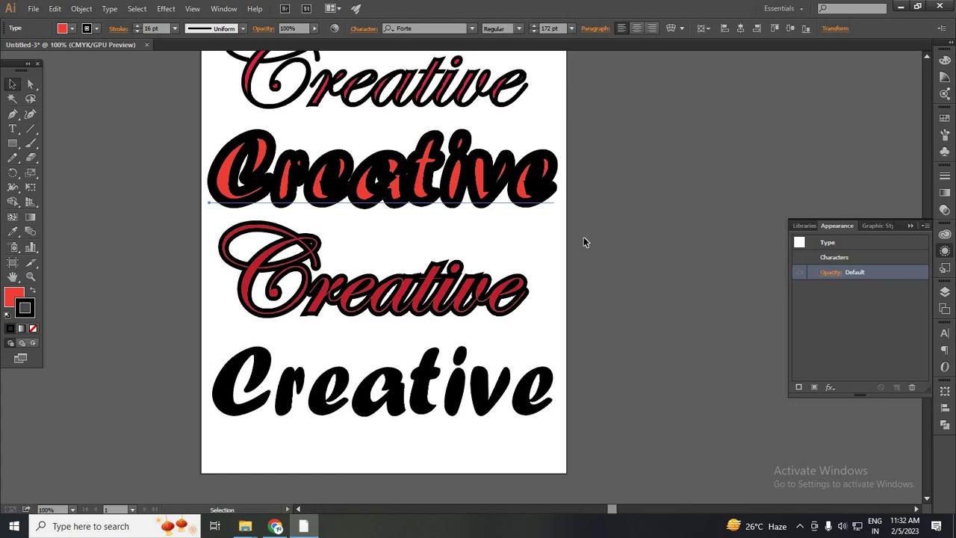
scroll(298, 403, down, 1)
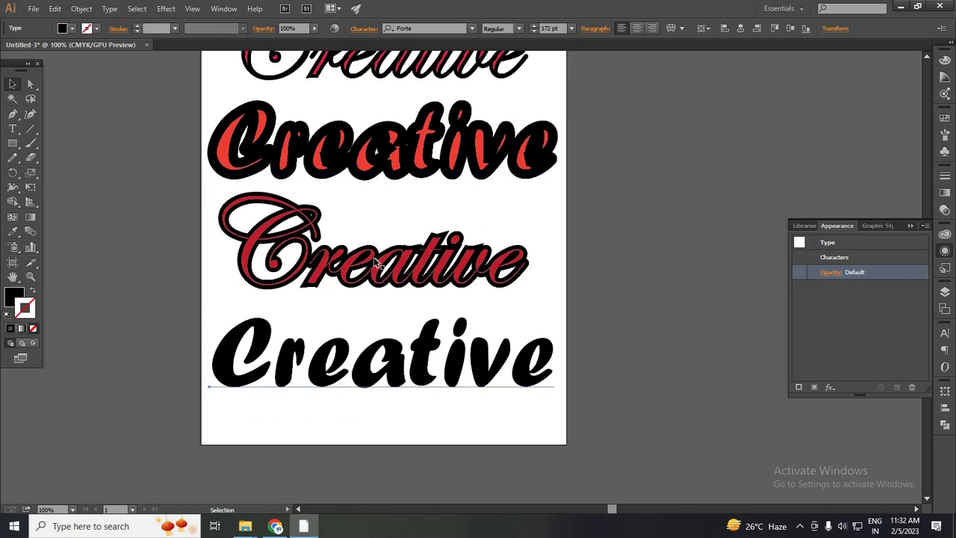
Add a new stroke to the bottom Creative and move it beneath the fill.
click(389, 274)
click(402, 359)
click(925, 225)
click(815, 243)
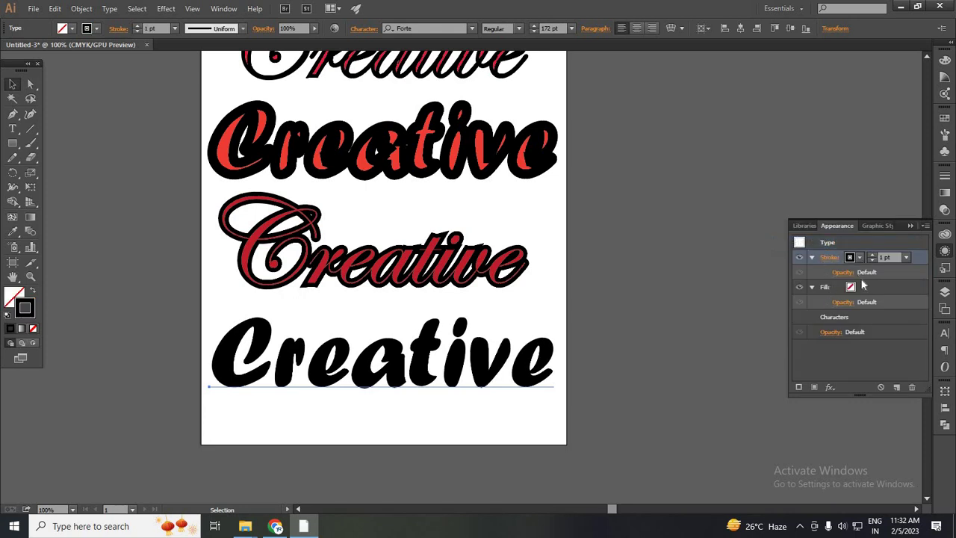
drag(833, 258, 833, 296)
Fill the bottom Creative red and raise its black stroke weight to 32 pt.
click(851, 257)
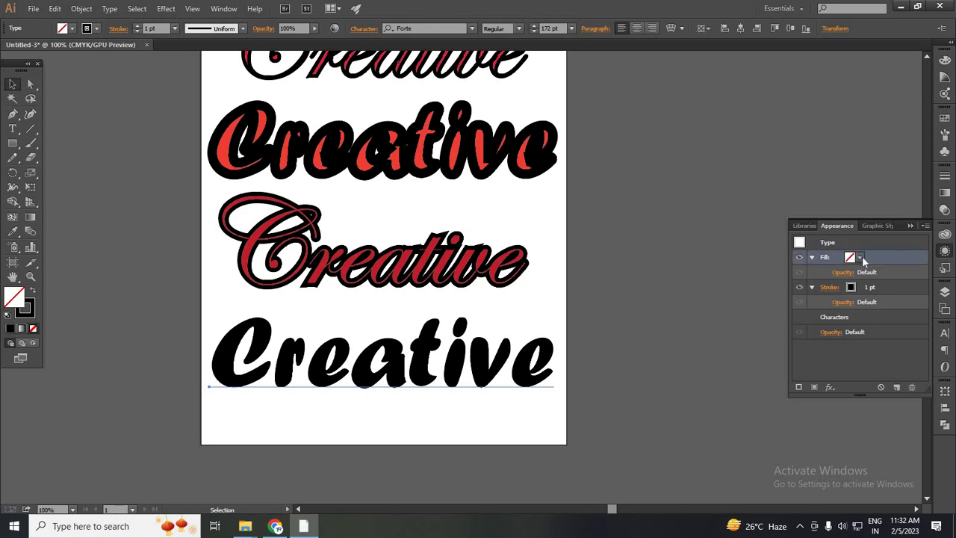
click(859, 257)
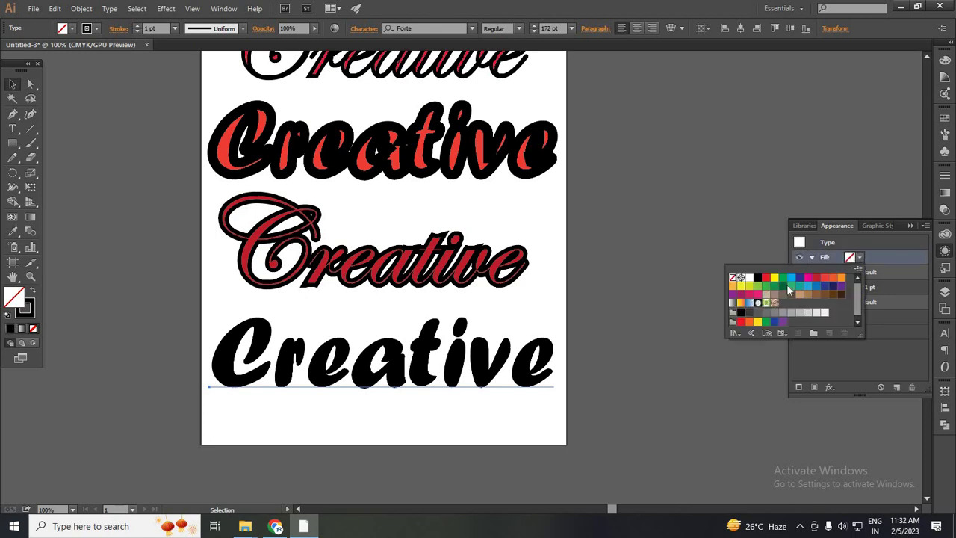
click(826, 285)
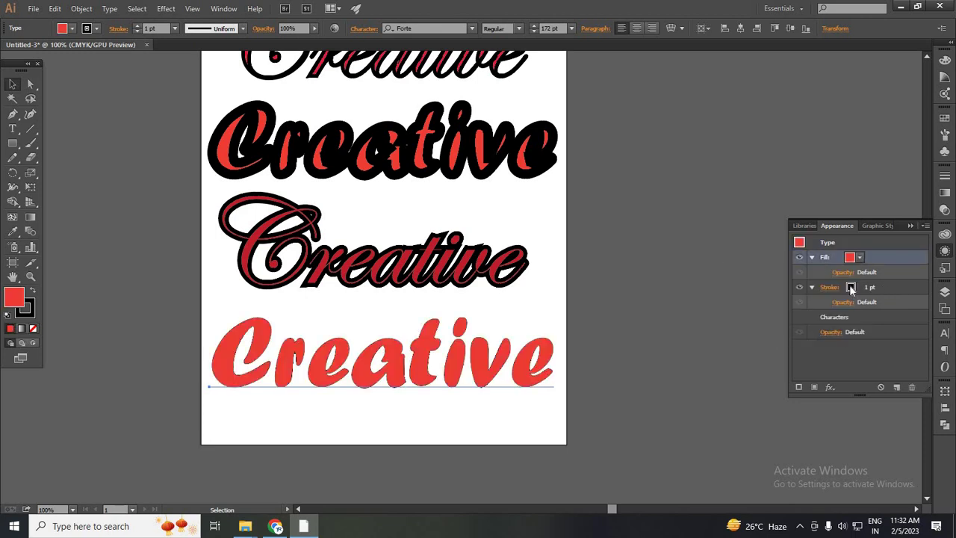
click(872, 288)
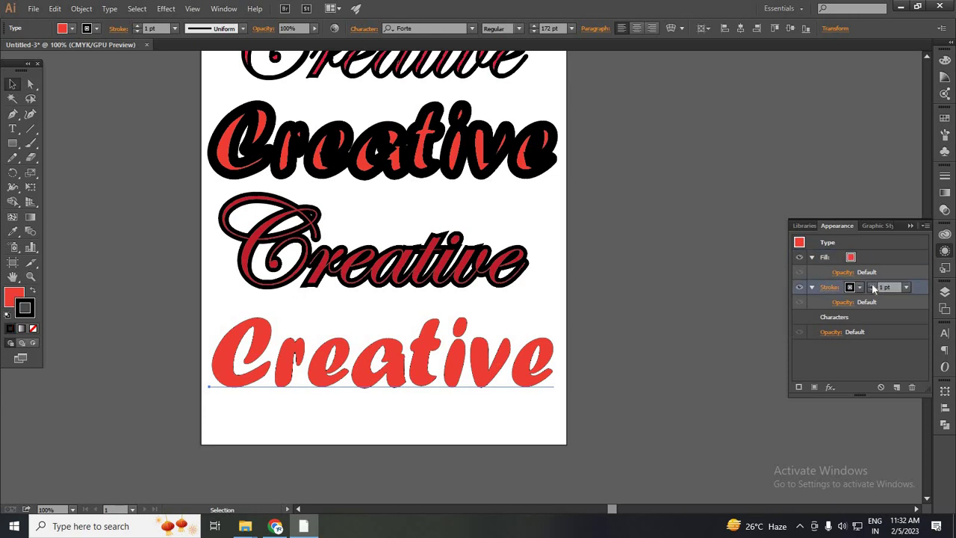
click(872, 286)
text(11)
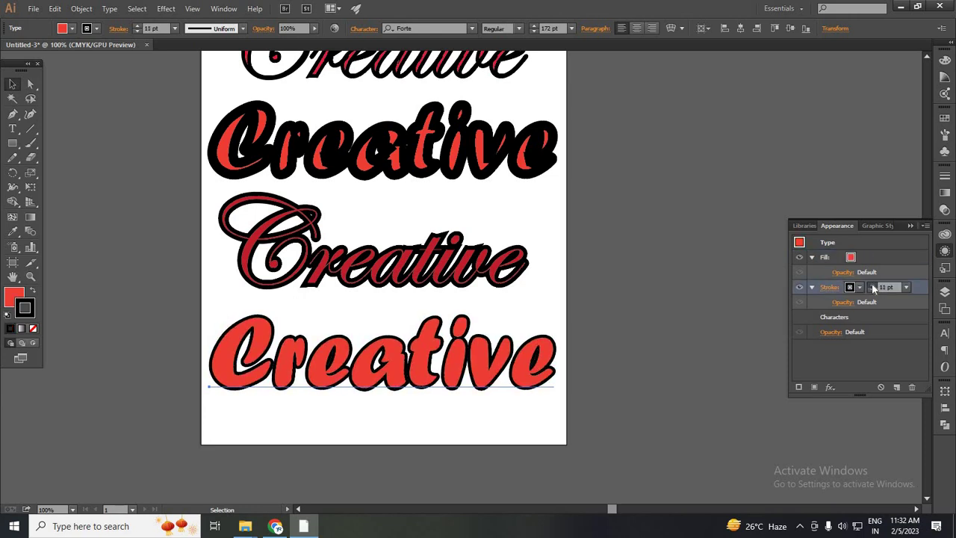
click(872, 286)
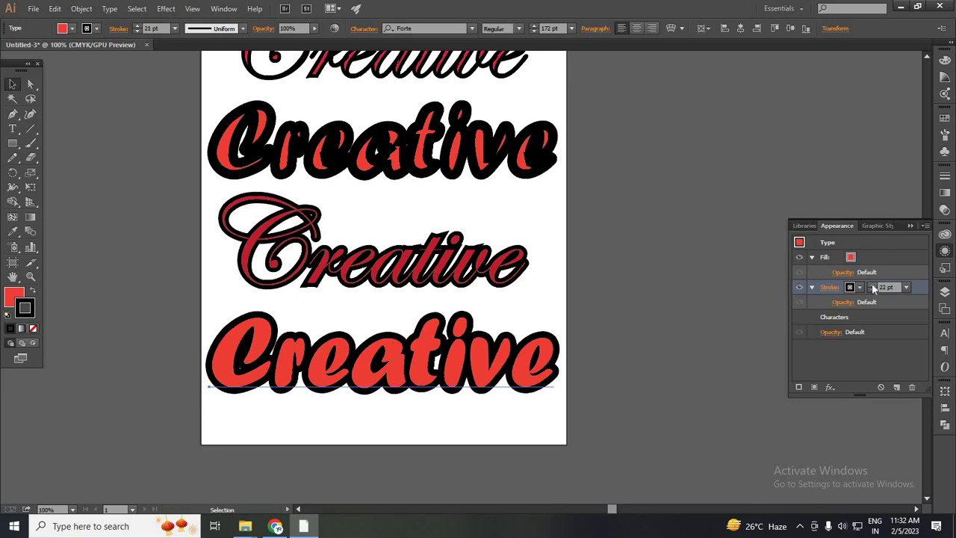
click(872, 288)
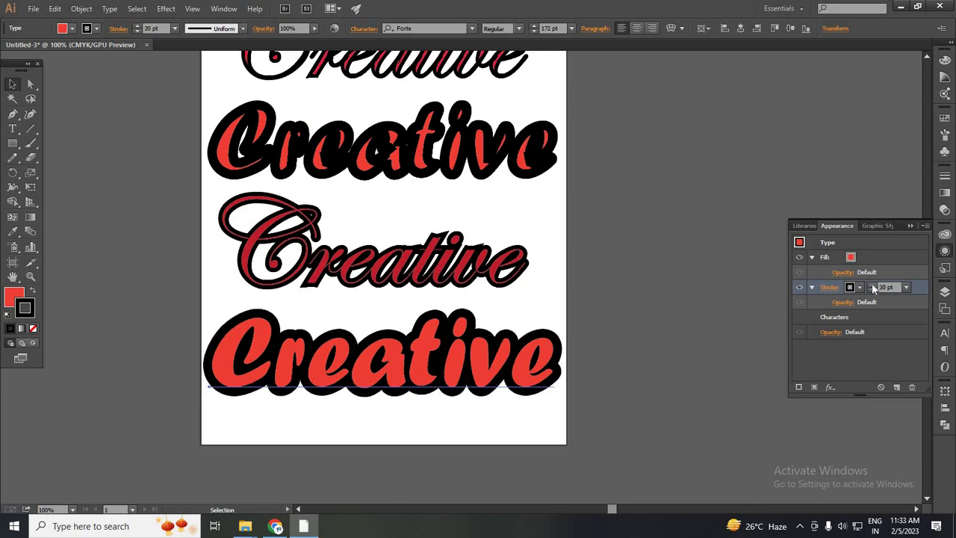
click(872, 288)
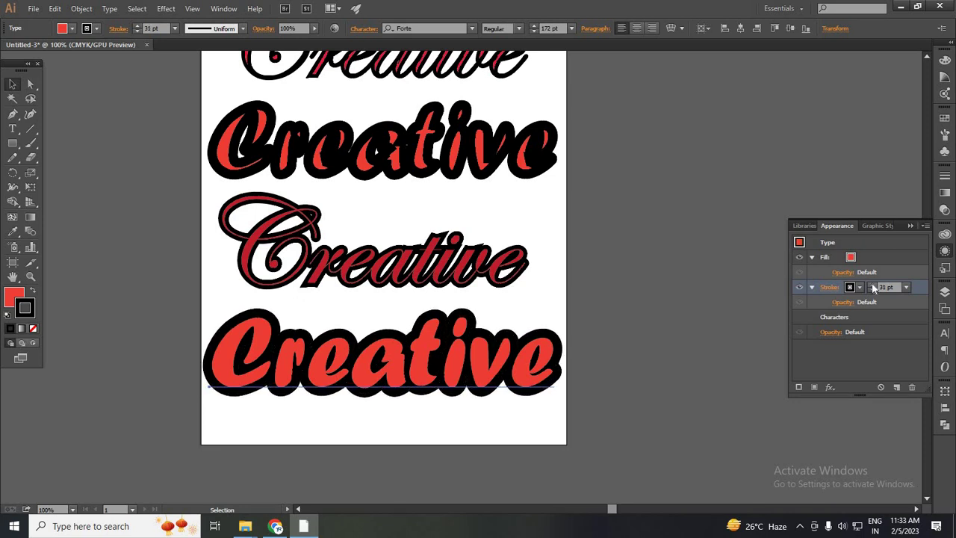
click(466, 414)
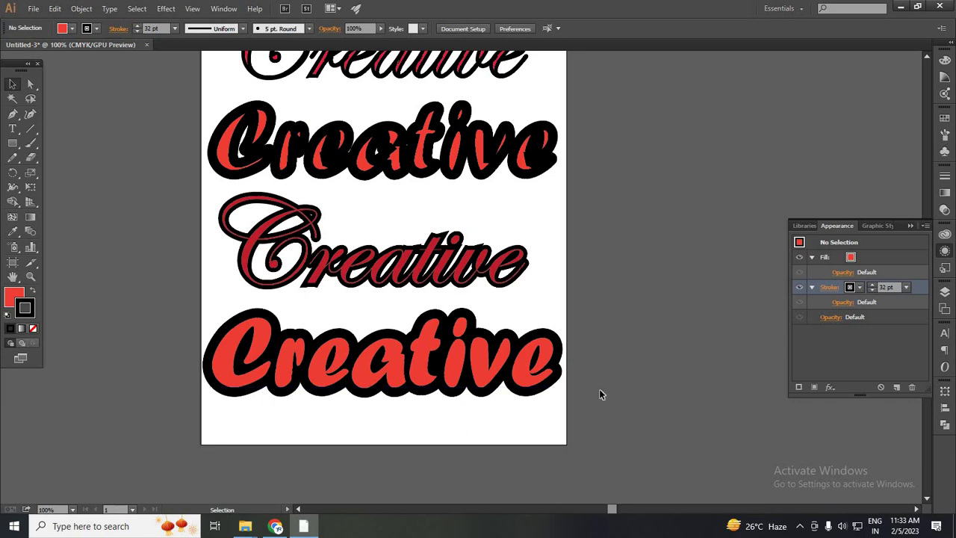
scroll(538, 425, up, 1)
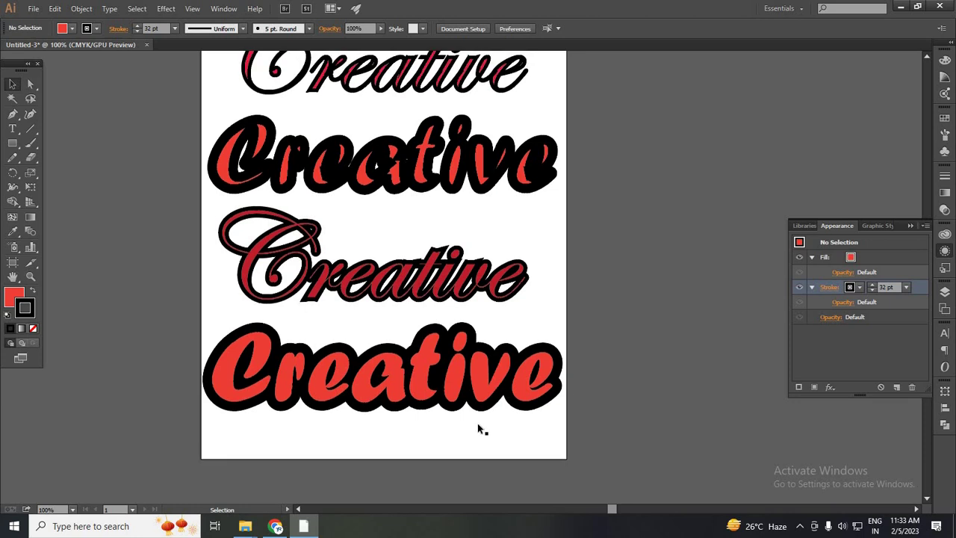
scroll(489, 427, up, 1)
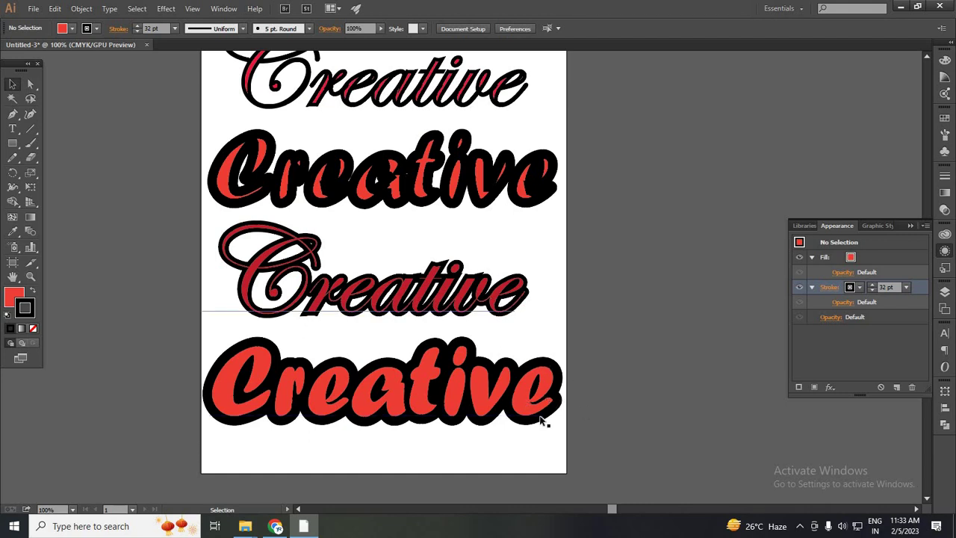
scroll(543, 421, up, 2)
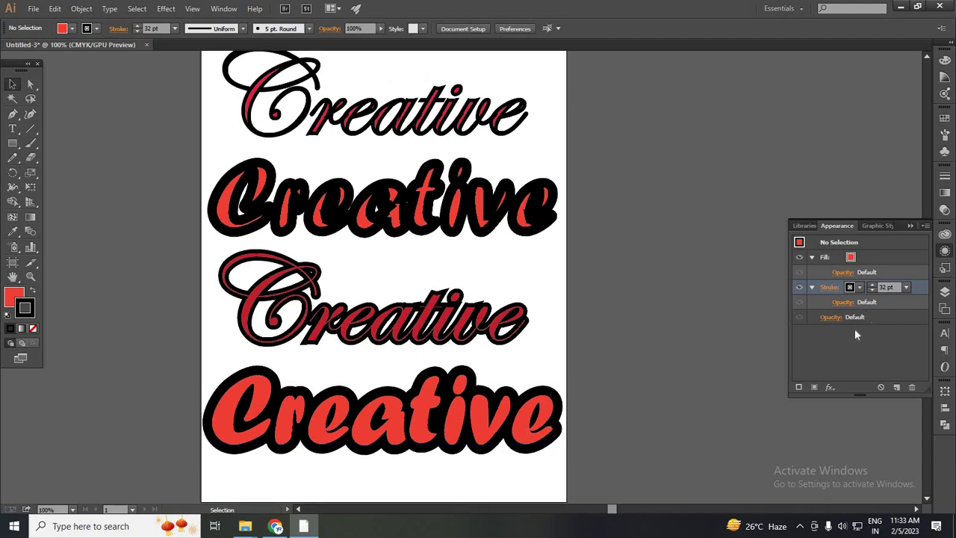